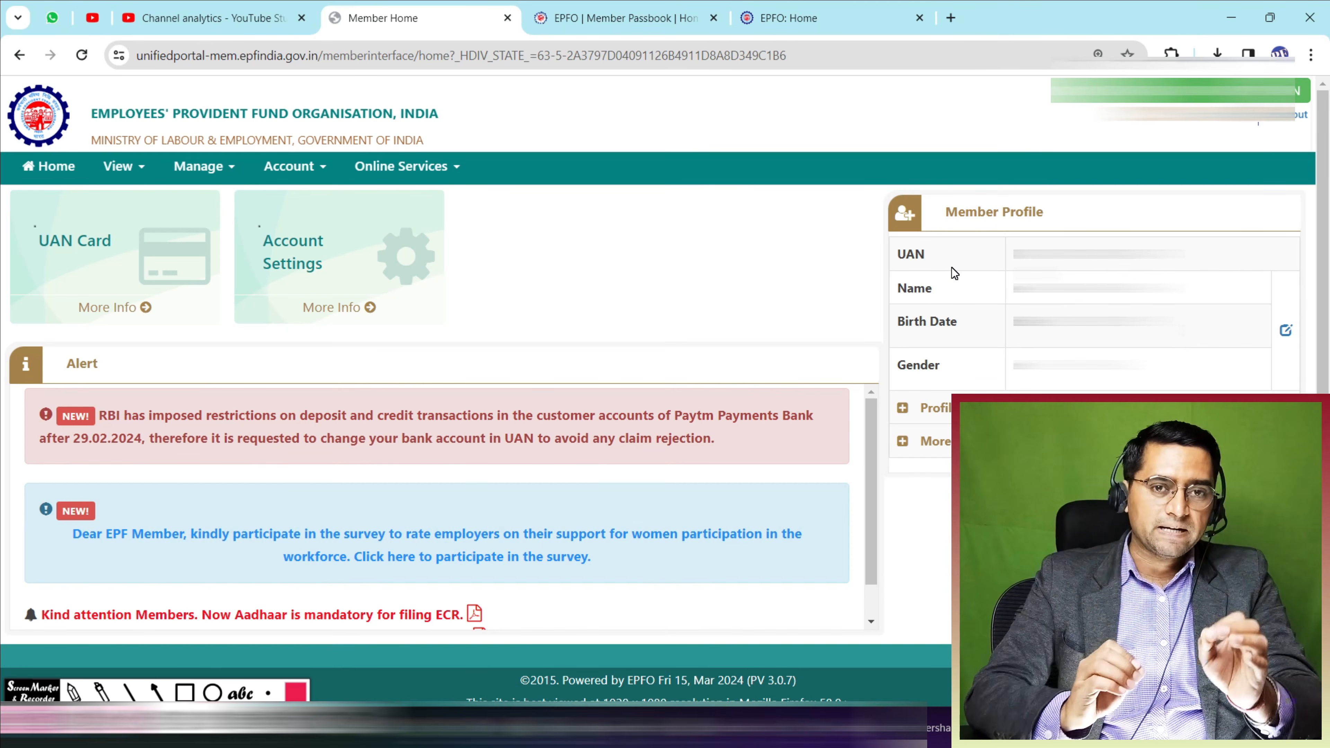
Step: Glance at the channel analytics, then return to the EPFO member home page
{"action": "left_click", "coordinate": [225, 17]}
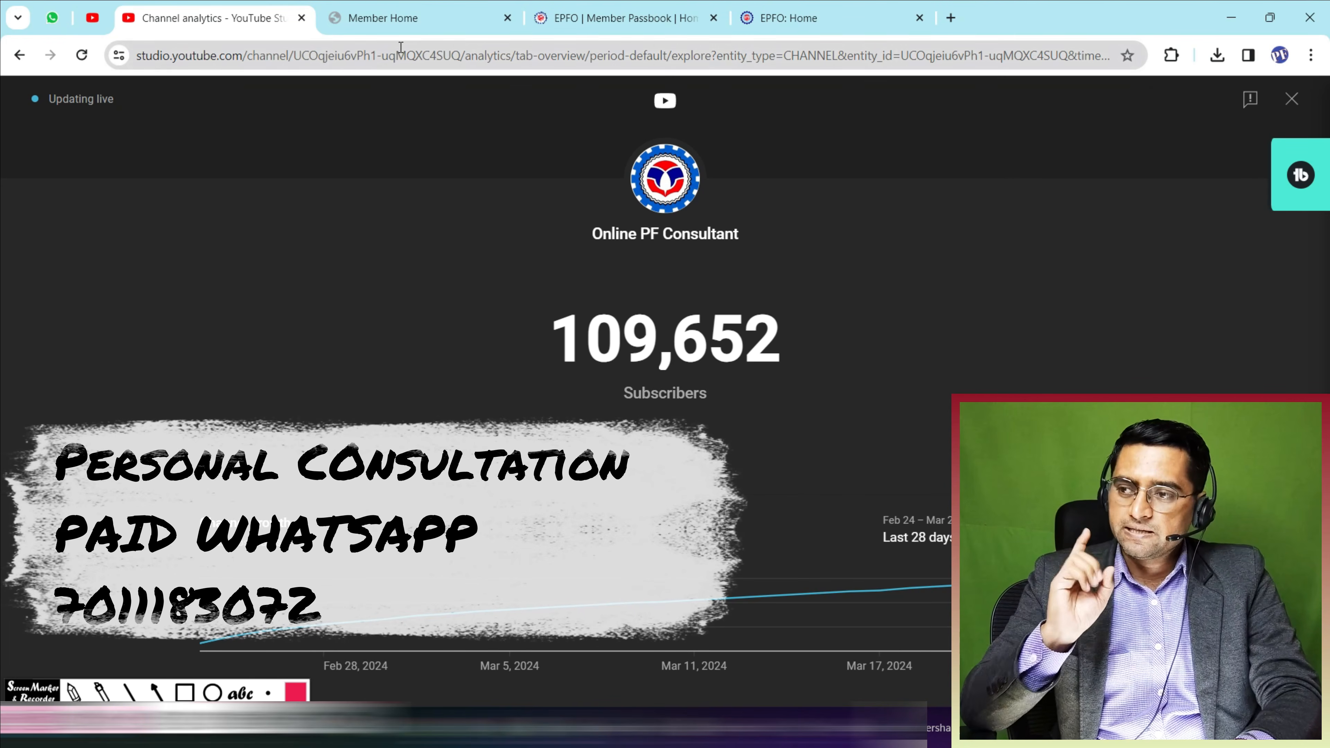
{"action": "left_click", "coordinate": [414, 22]}
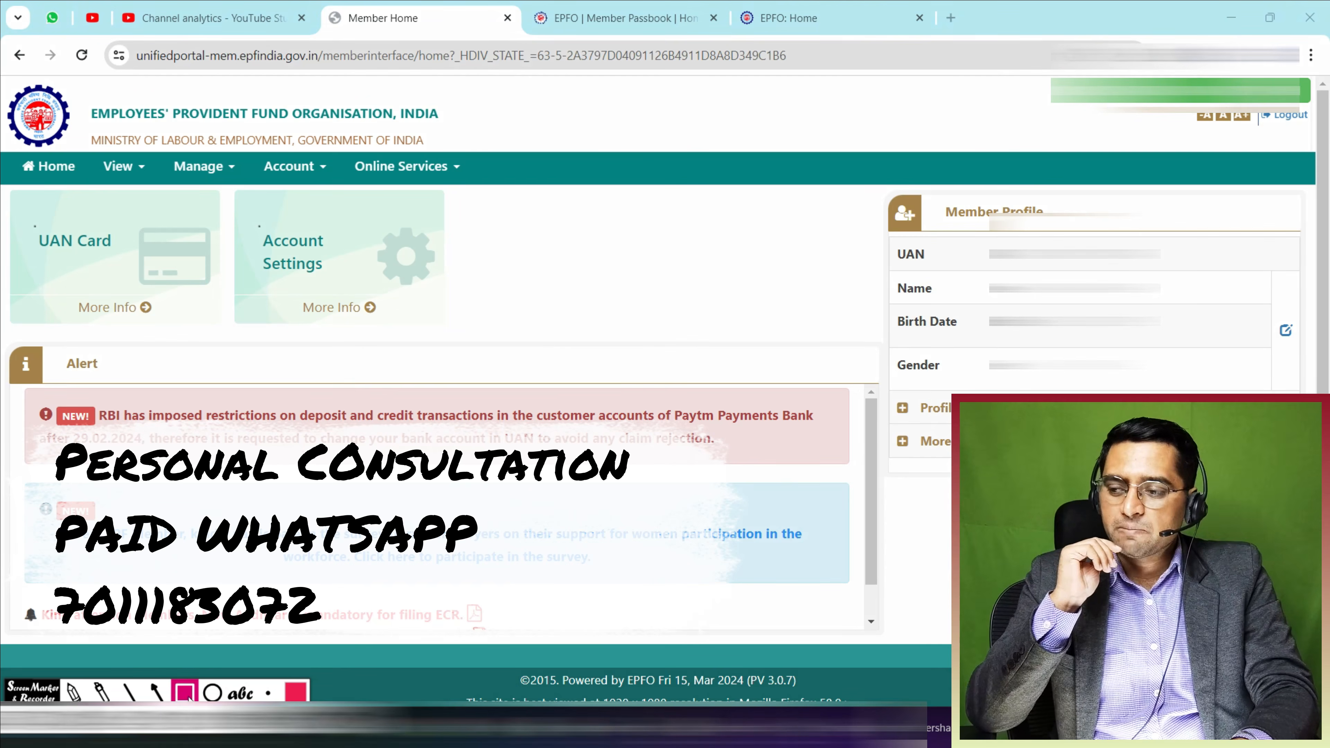
{"action": "left_click_drag", "start_coordinate": [367, 199], "coordinate": [556, 343]}
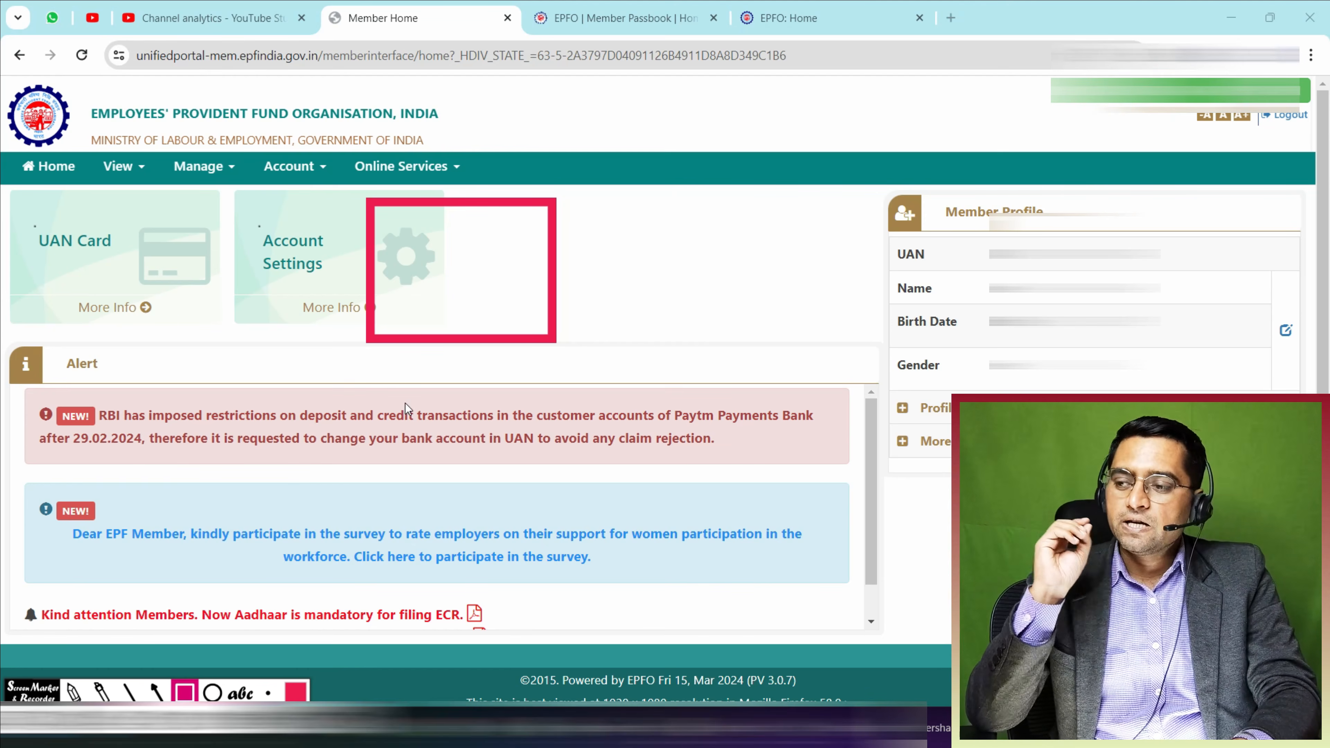
{"action": "left_click", "coordinate": [73, 692]}
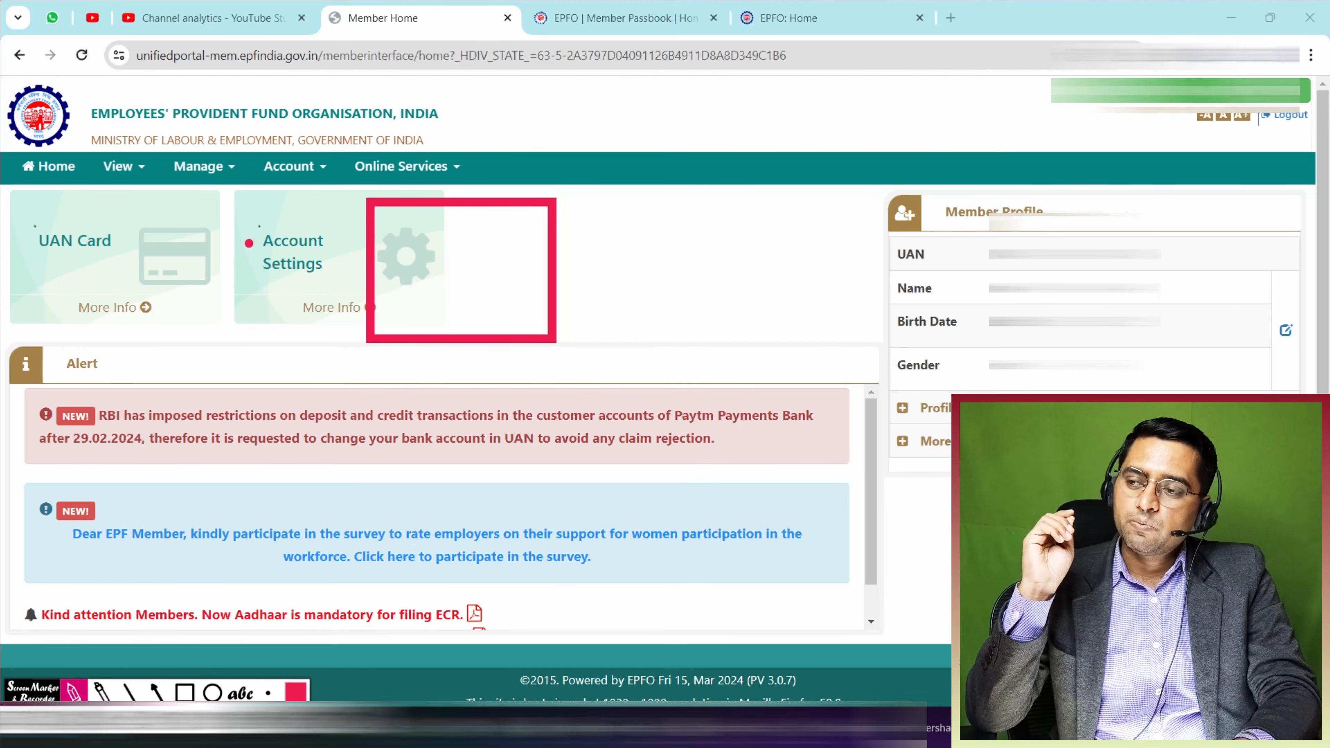
{"action": "left_click_drag", "start_coordinate": [383, 226], "coordinate": [401, 225]}
{"action": "left_click_drag", "start_coordinate": [382, 252], "coordinate": [402, 245]}
{"action": "mouse_move", "coordinate": [385, 269]}
{"action": "left_mouse_down"}
{"action": "mouse_move", "coordinate": [418, 265]}
{"action": "mouse_move", "coordinate": [430, 288]}
{"action": "mouse_move", "coordinate": [407, 322]}
{"action": "left_mouse_up"}
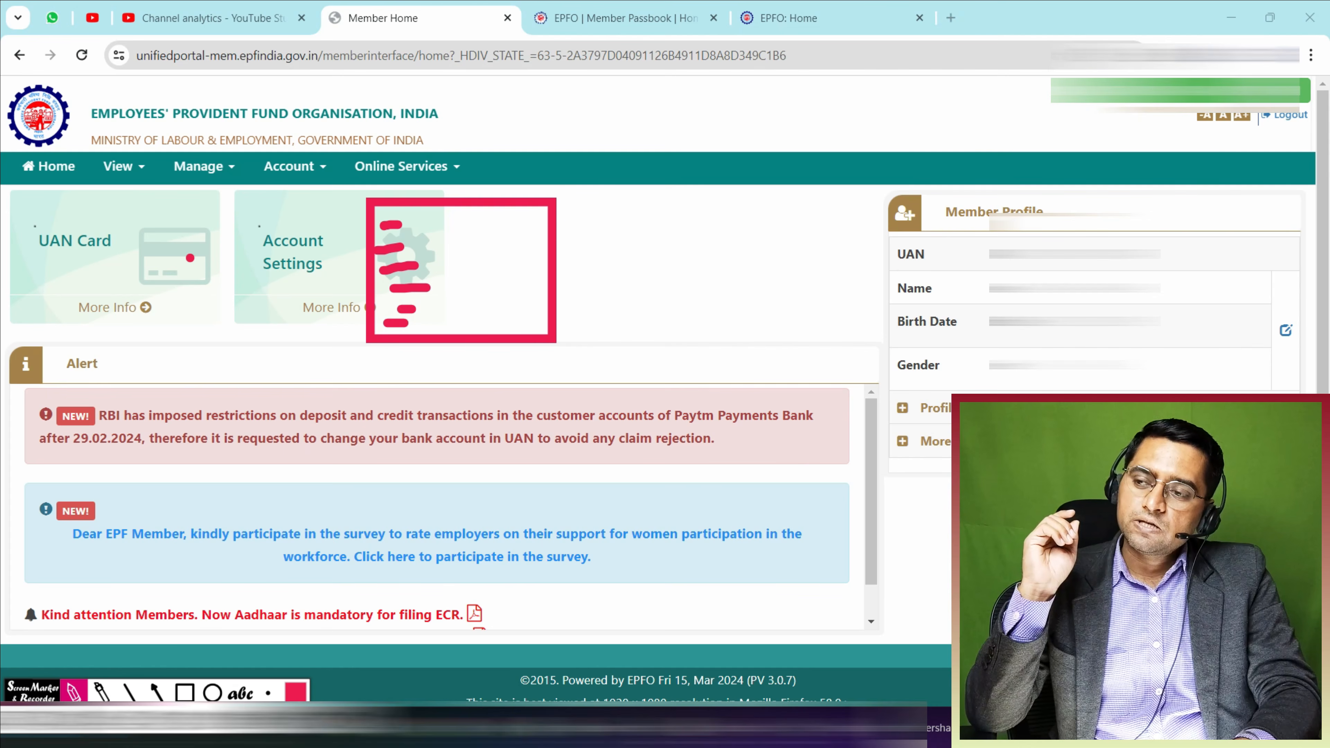
{"action": "mouse_move", "coordinate": [160, 230]}
{"action": "left_mouse_down"}
{"action": "mouse_move", "coordinate": [202, 239]}
{"action": "mouse_move", "coordinate": [210, 220]}
{"action": "mouse_move", "coordinate": [255, 242]}
{"action": "mouse_move", "coordinate": [273, 195]}
{"action": "mouse_move", "coordinate": [309, 186]}
{"action": "left_mouse_up"}
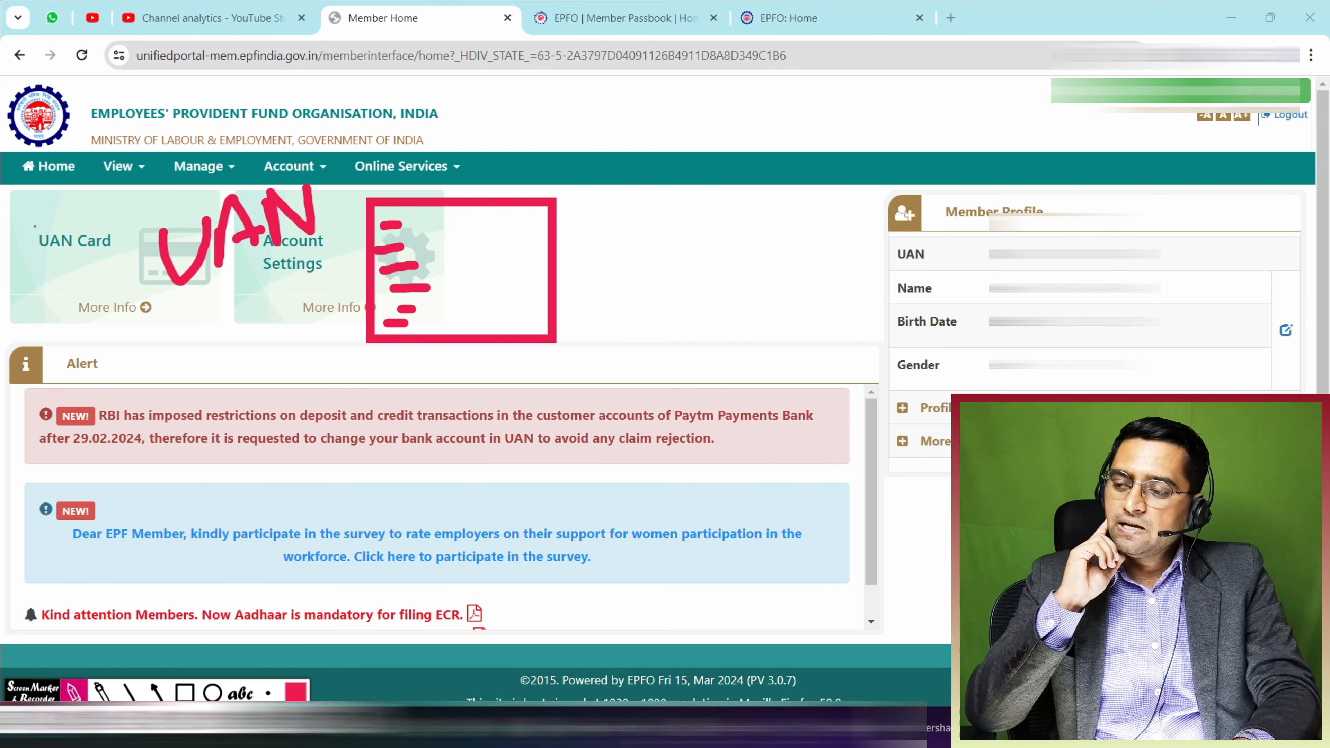
{"action": "left_click", "coordinate": [99, 720]}
{"action": "left_click", "coordinate": [33, 720]}
Step: View the member's Service History details, then switch to the employer portal home
{"action": "left_click", "coordinate": [123, 166]}
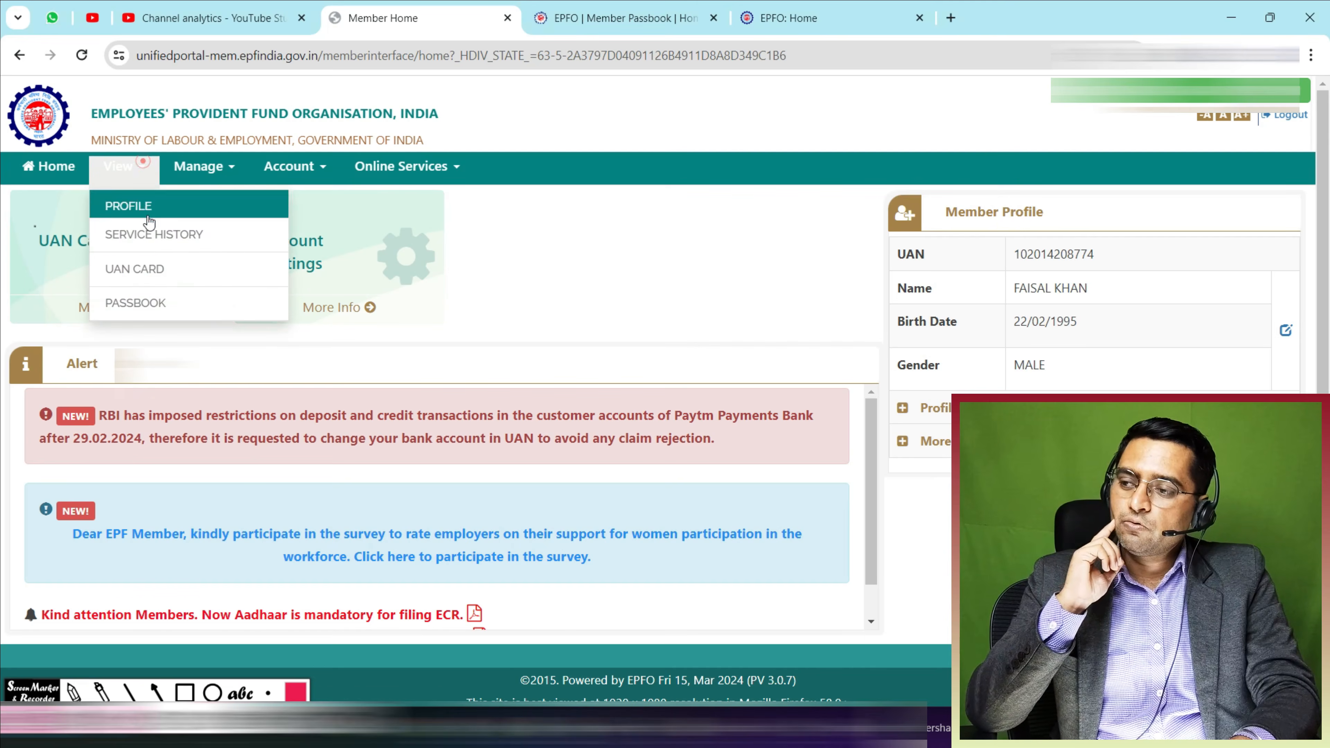
{"action": "left_click", "coordinate": [197, 235]}
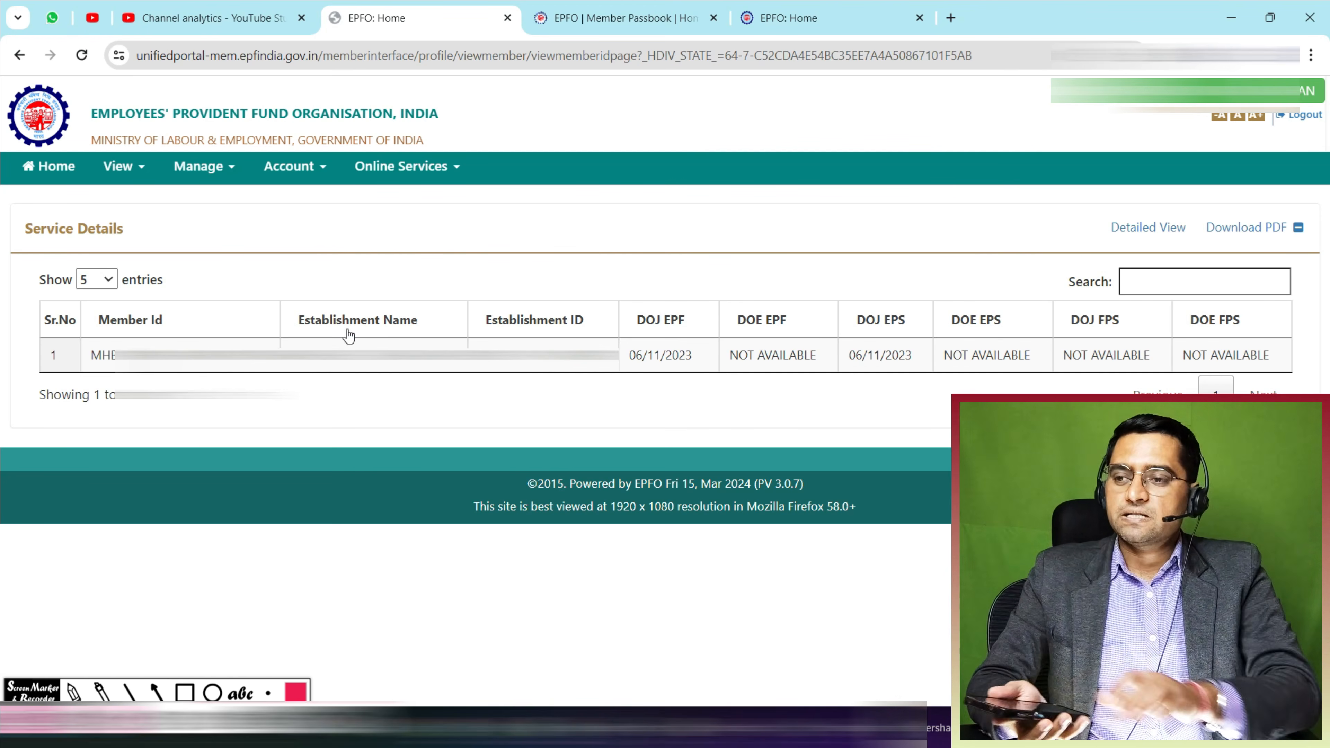
{"action": "left_click", "coordinate": [748, 27]}
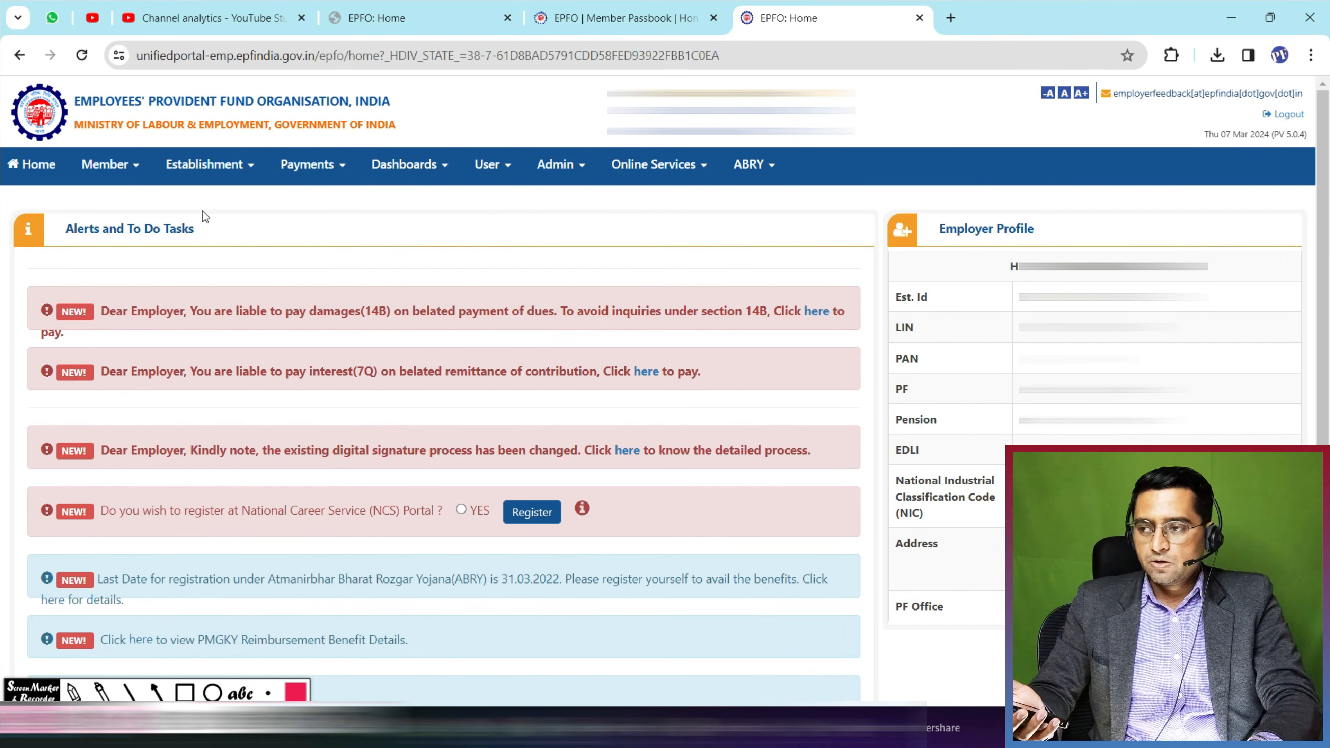
Step: Open Member > Register Individual and set Previous Employment/UAN to Yes
{"action": "left_click", "coordinate": [113, 178]}
{"action": "left_click", "coordinate": [132, 227]}
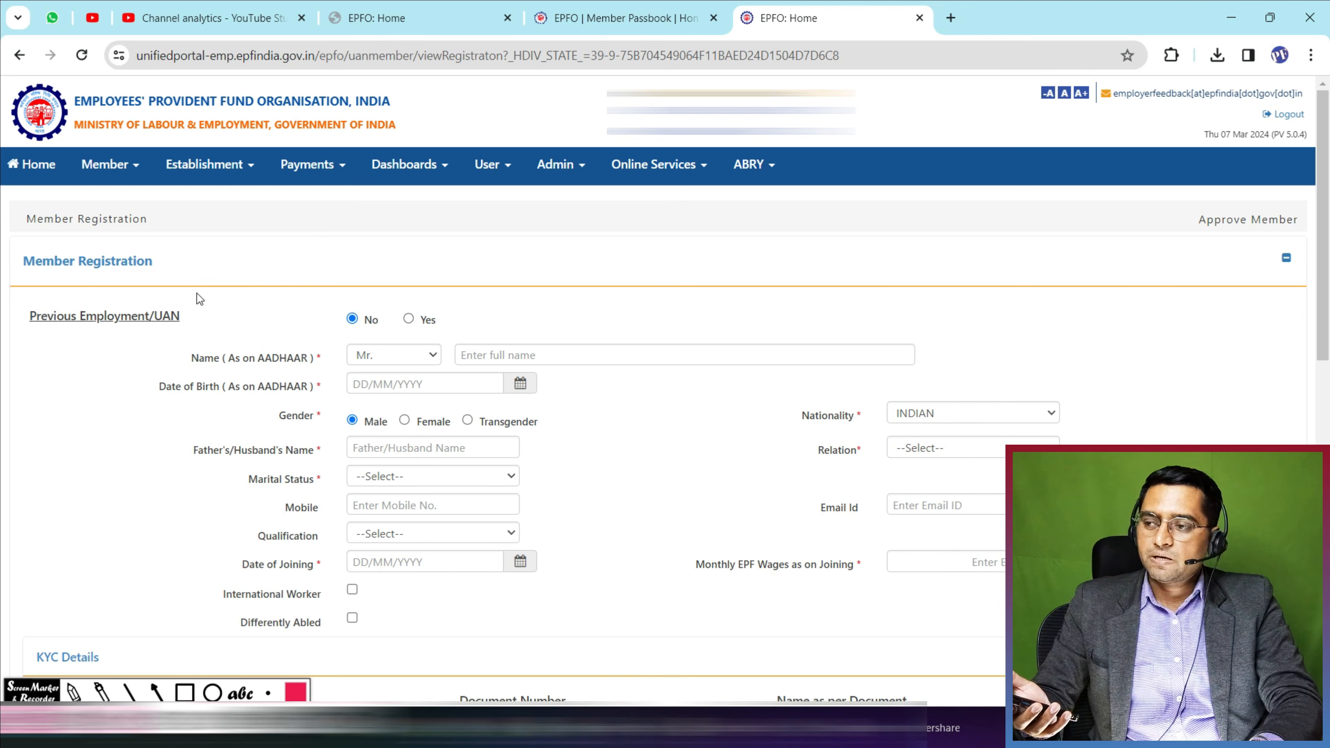
{"action": "left_click", "coordinate": [410, 320]}
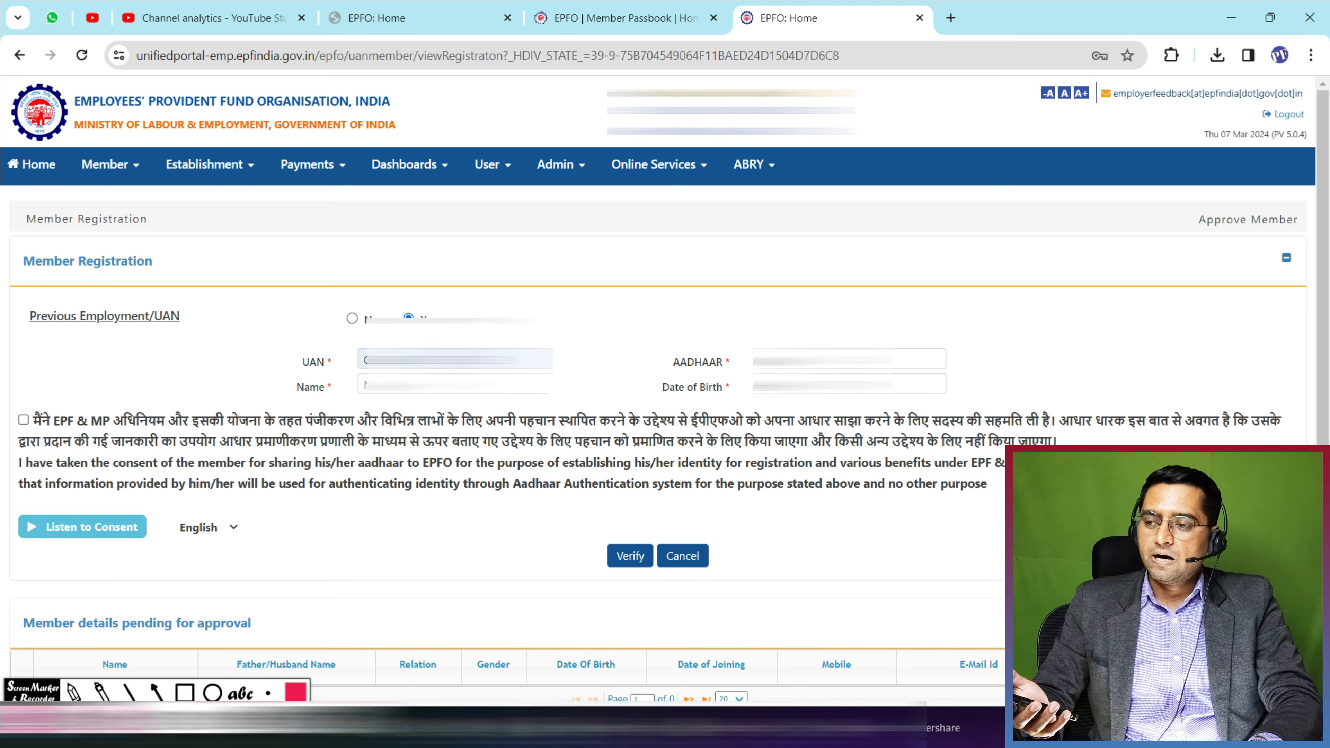
Step: Enter the member's existing UAN and AADHAAR number
{"action": "left_click", "coordinate": [456, 360]}
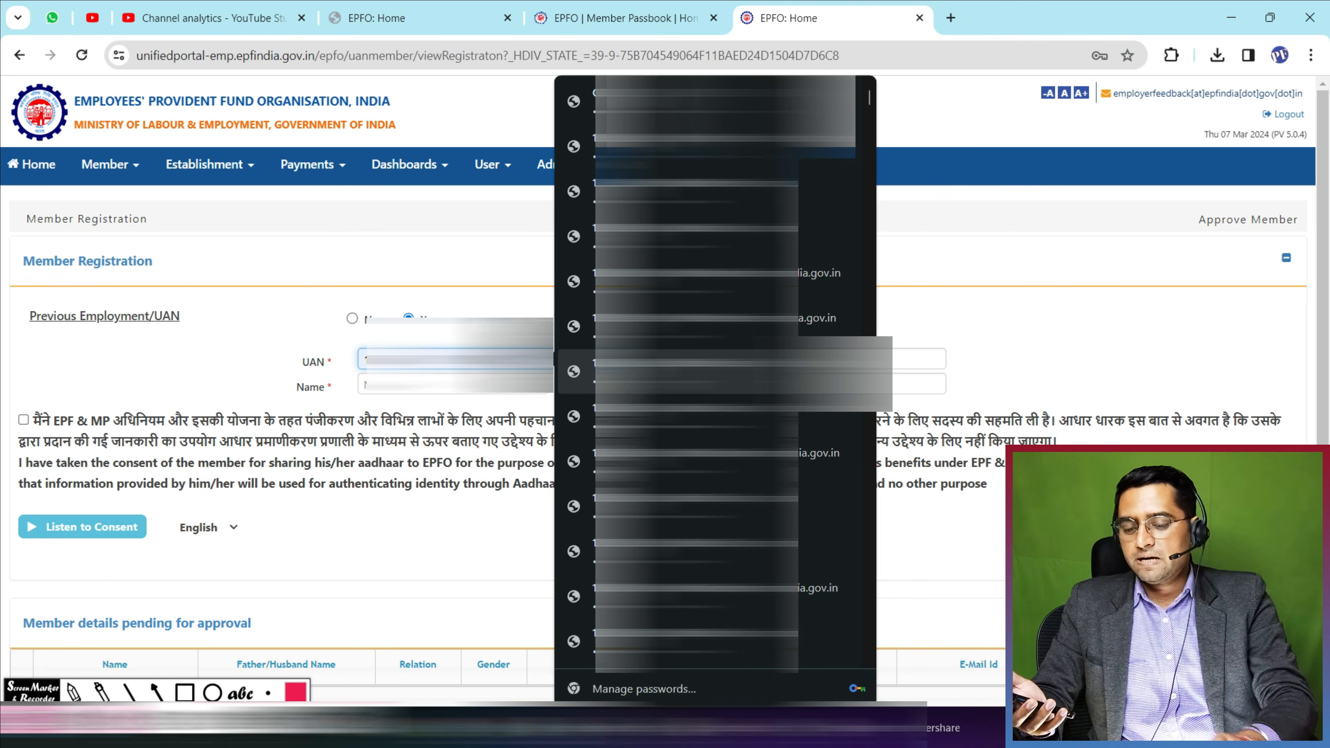
{"action": "key", "text": "Escape"}
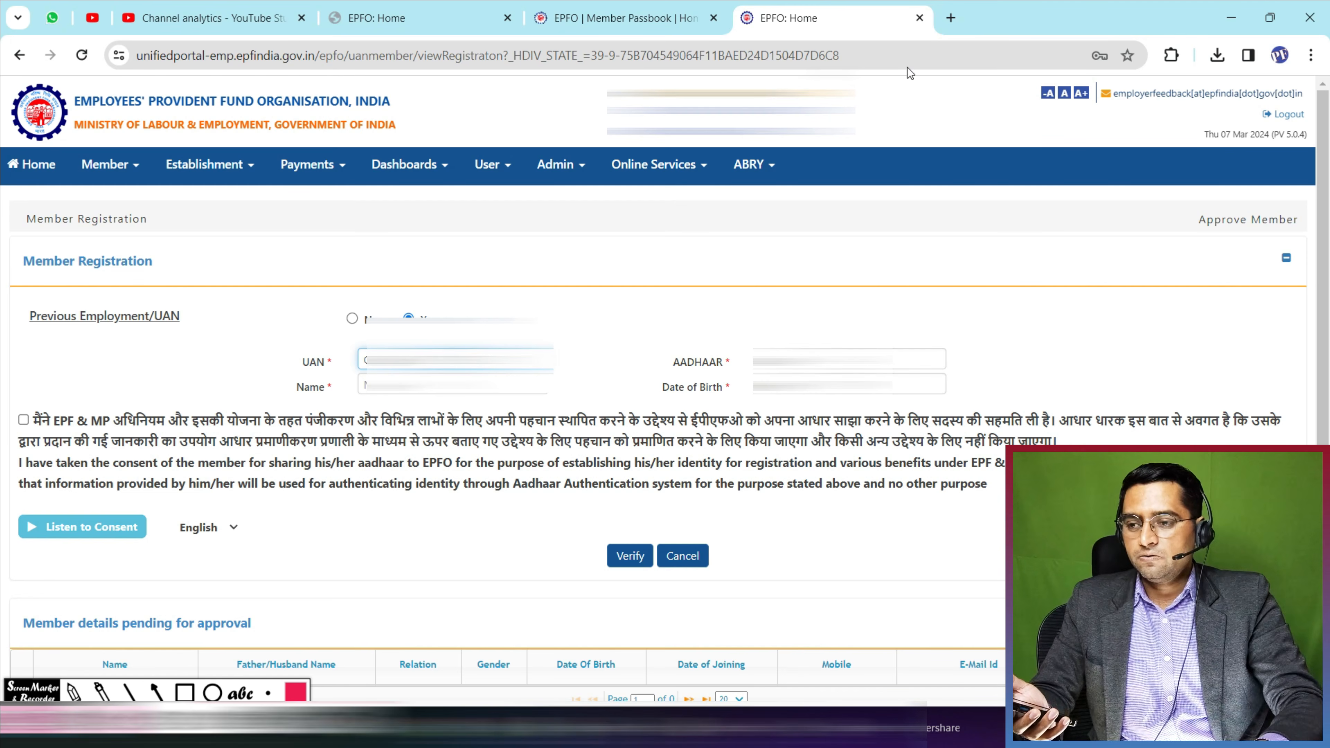
{"action": "left_click", "coordinate": [893, 353]}
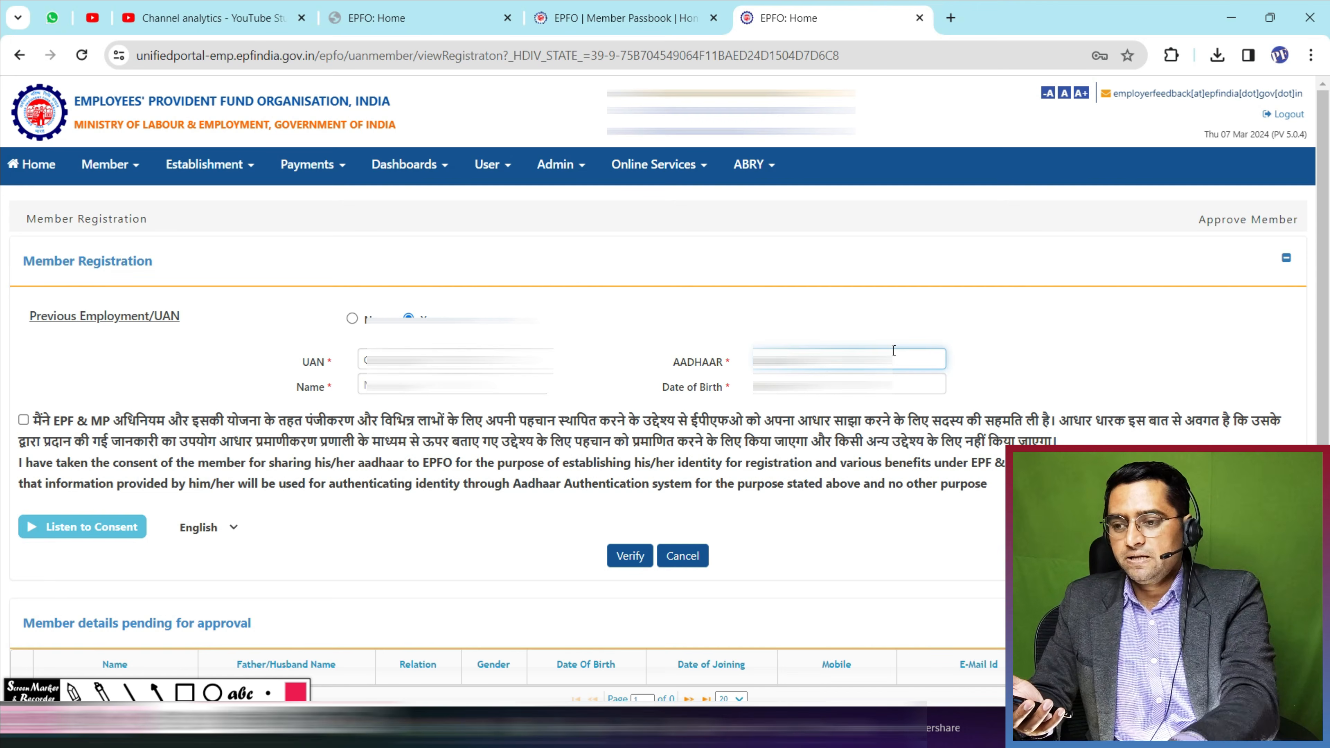
{"action": "left_click", "coordinate": [524, 386]}
{"action": "type", "text": "S"}
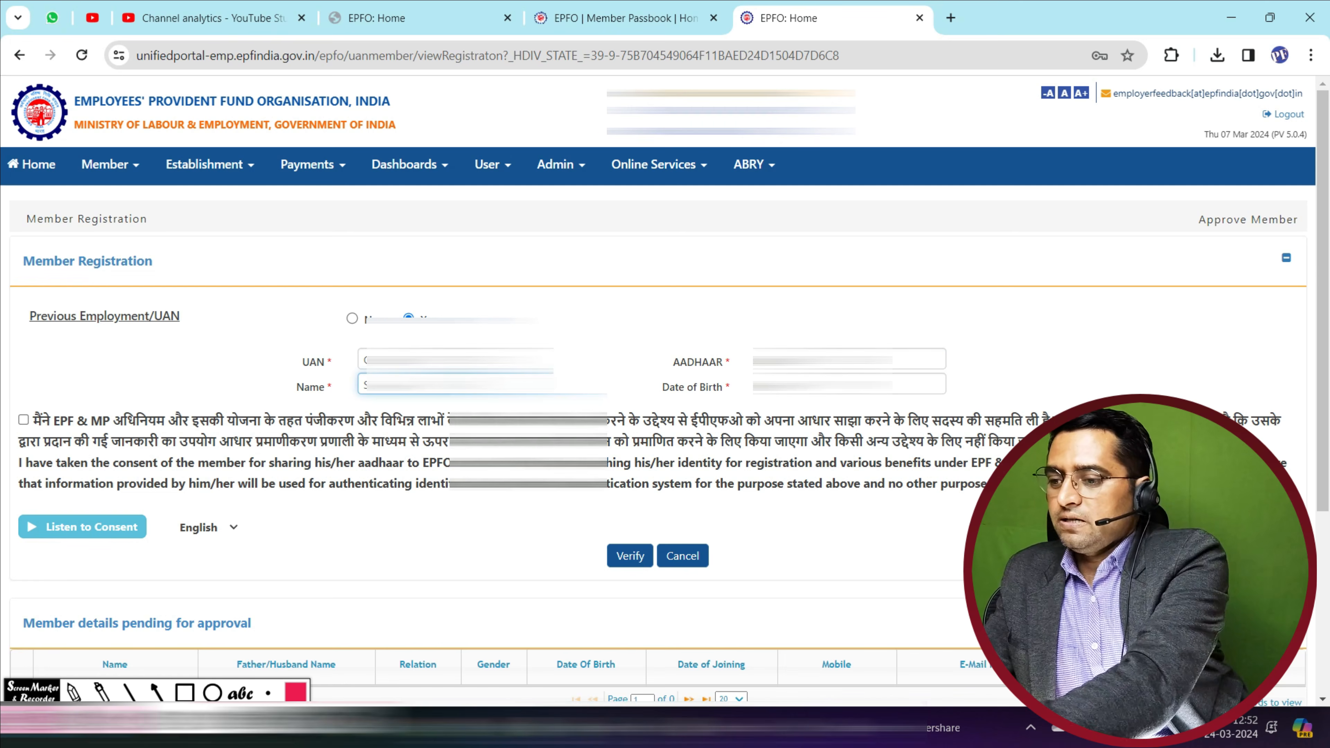
{"action": "left_click", "coordinate": [849, 384]}
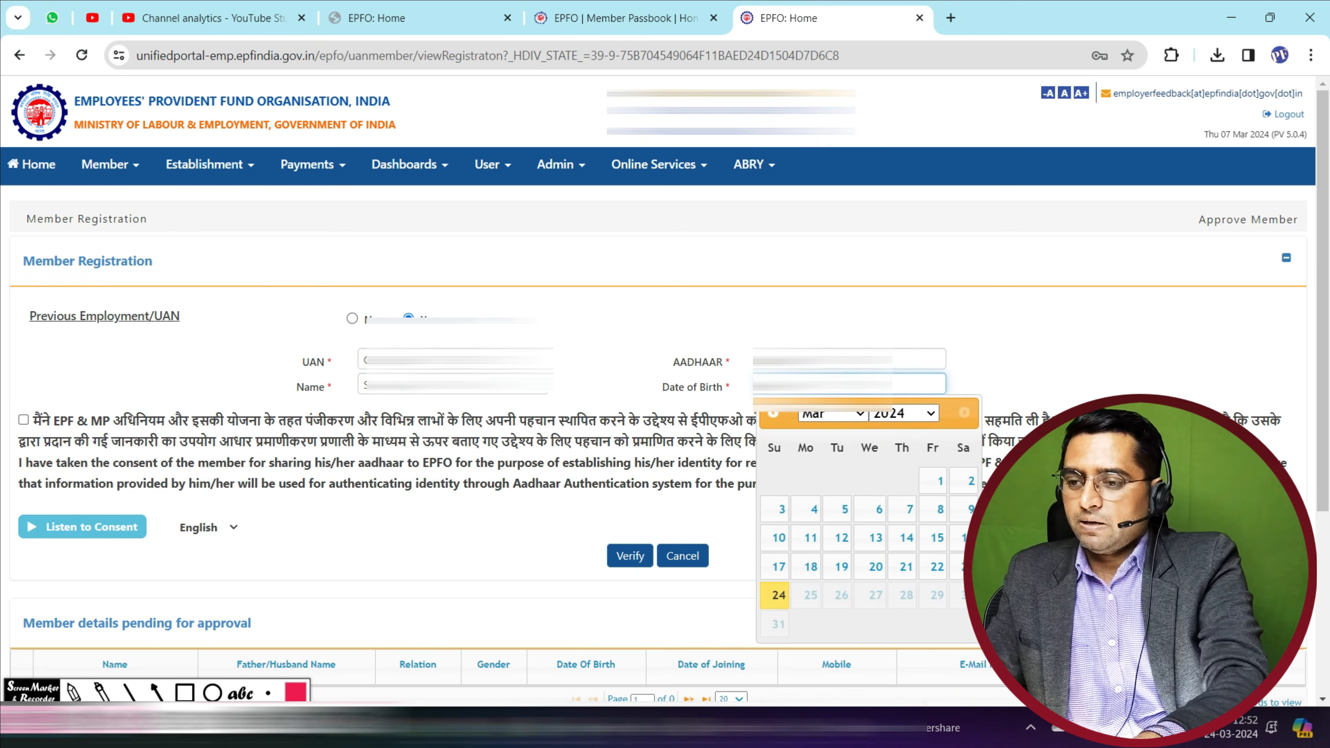
{"action": "type", "text": "06/04/1990"}
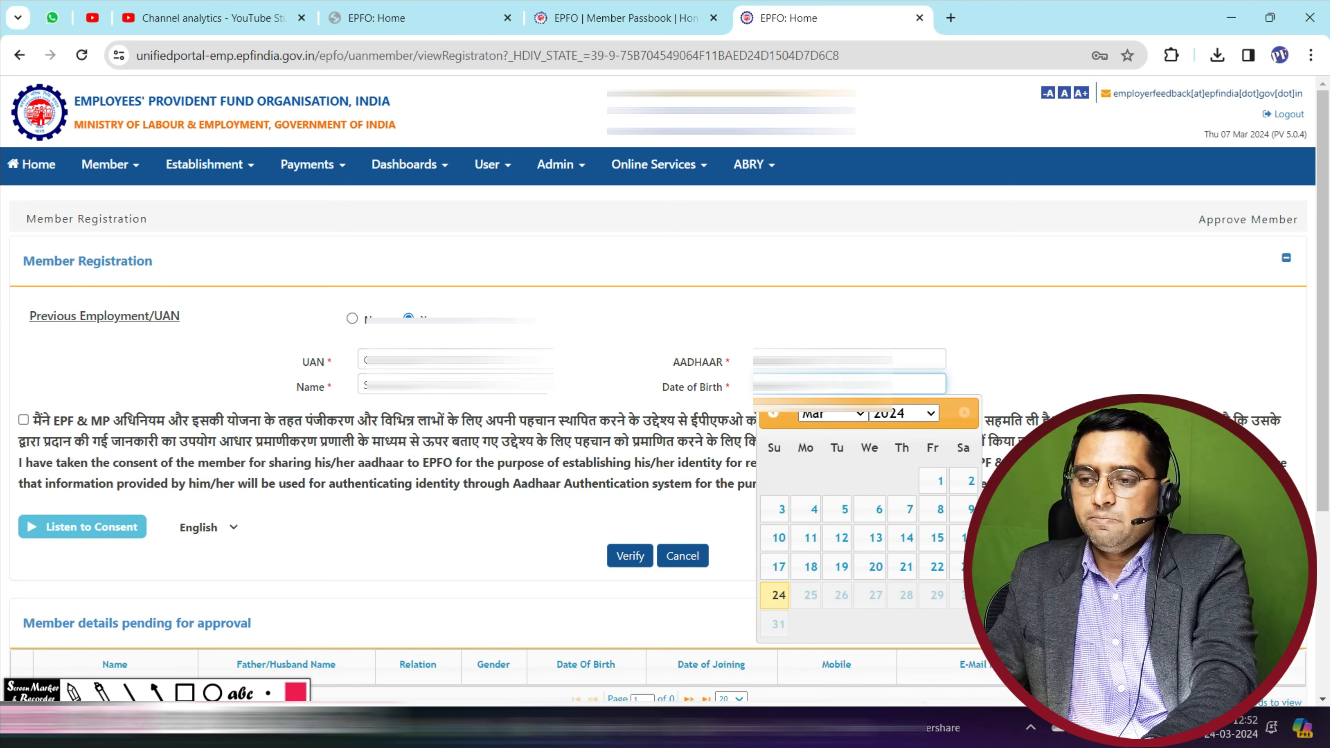
{"action": "left_click", "coordinate": [550, 280]}
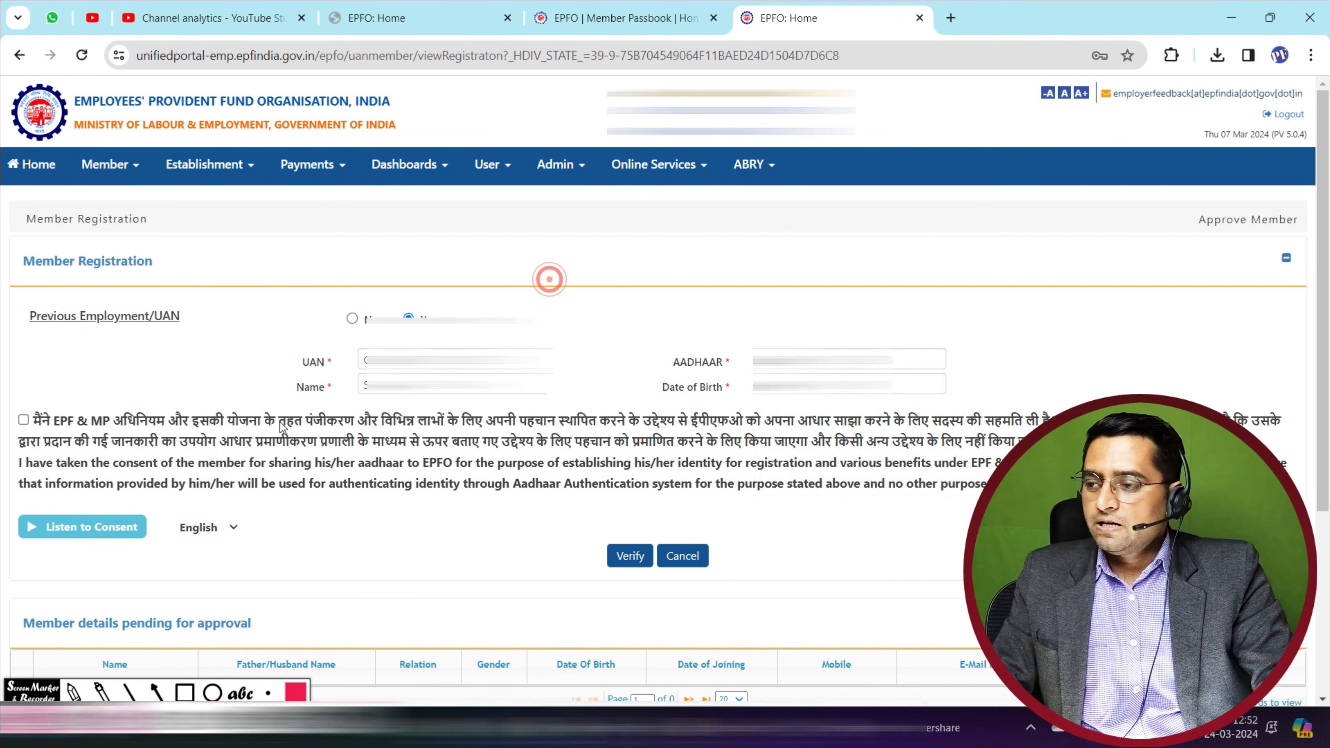
{"action": "left_click", "coordinate": [24, 420]}
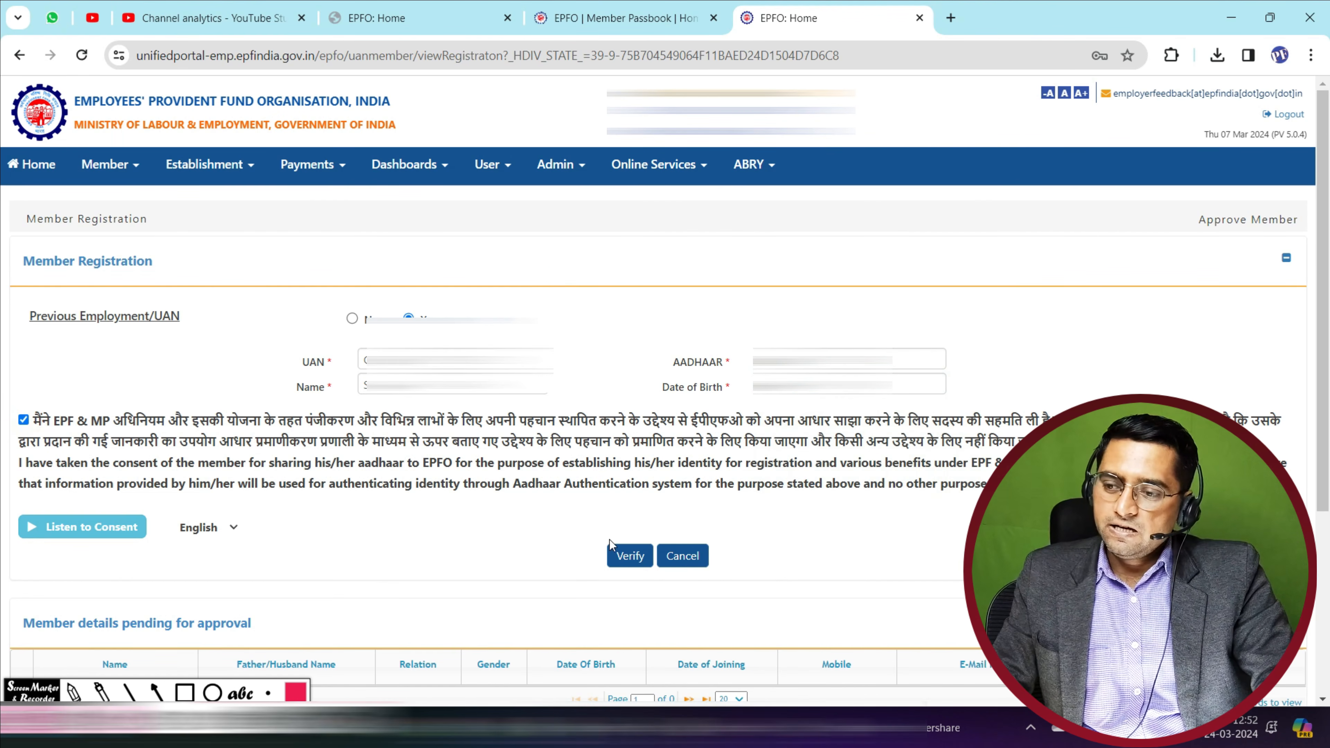
{"action": "left_click", "coordinate": [617, 558]}
Step: Acknowledge the alert, review the 'Member details matched' result, and close it with Ok
{"action": "key", "text": "Return"}
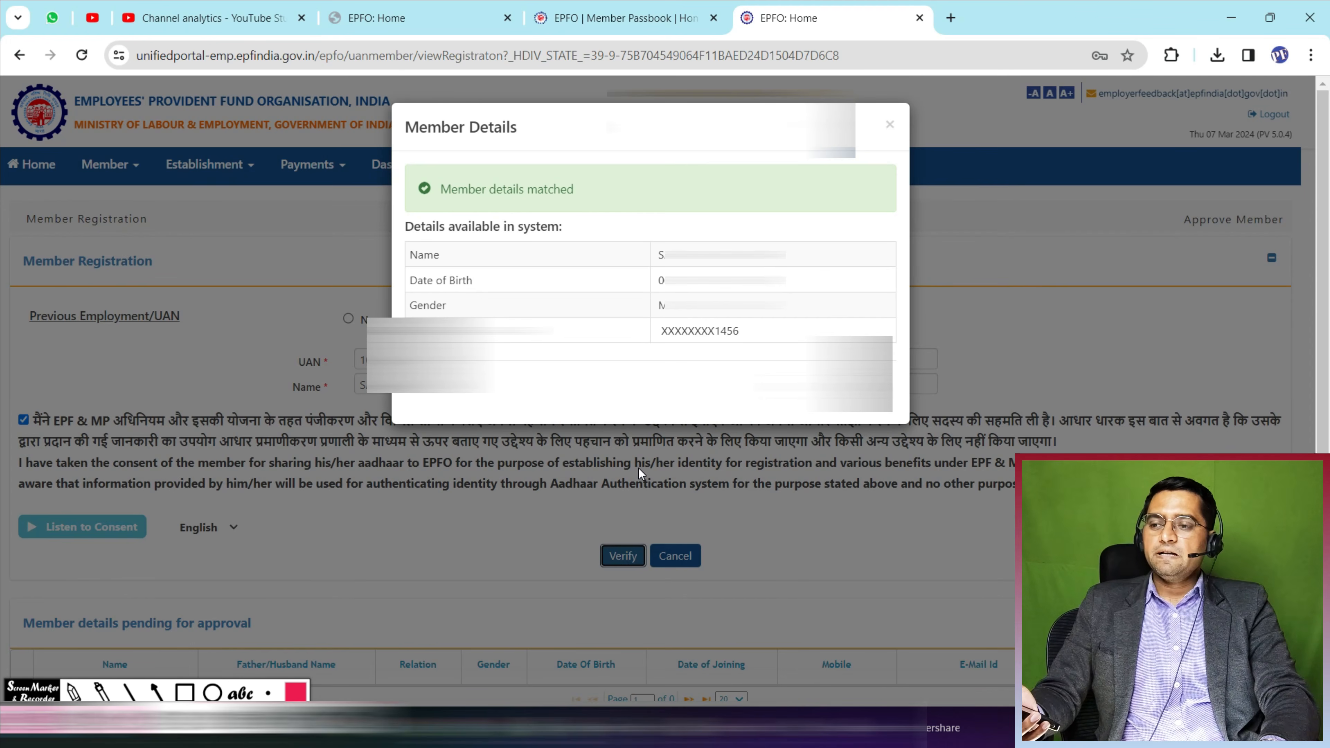
{"action": "left_click", "coordinate": [185, 693]}
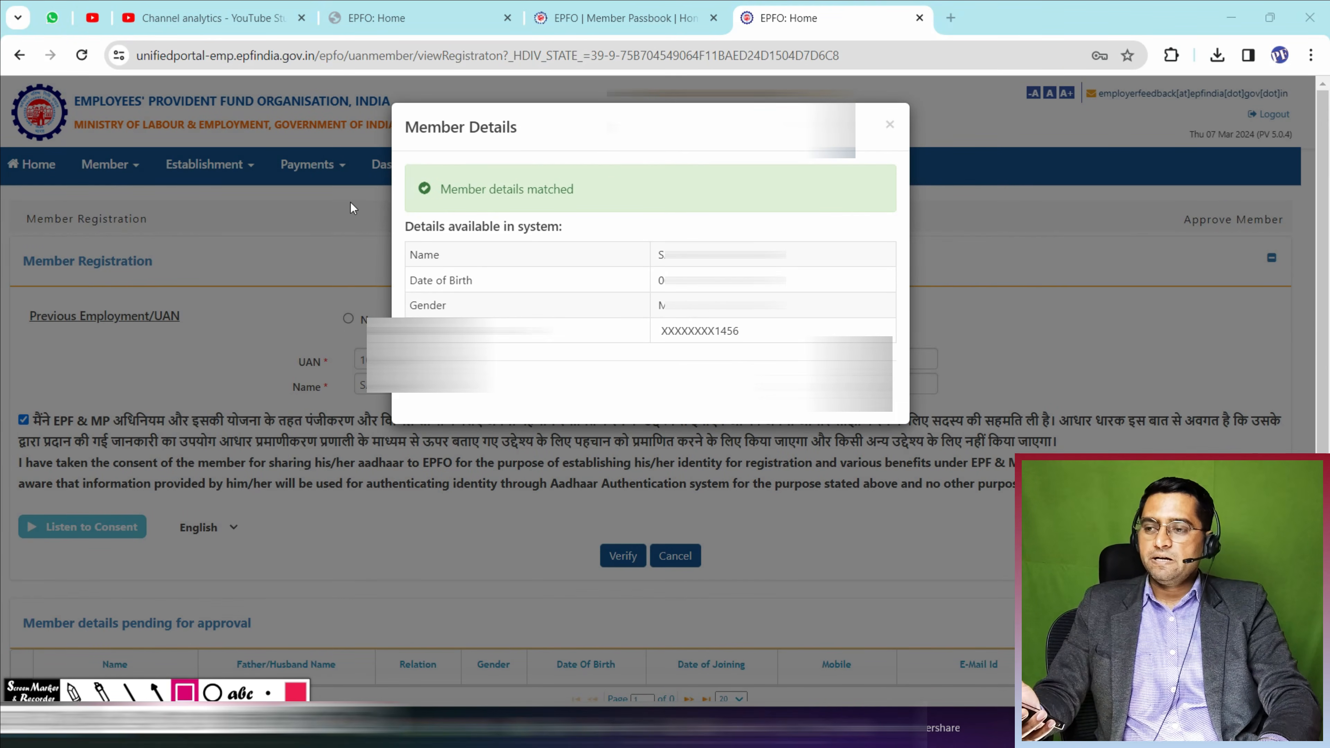
{"action": "left_click_drag", "start_coordinate": [420, 181], "coordinate": [584, 212]}
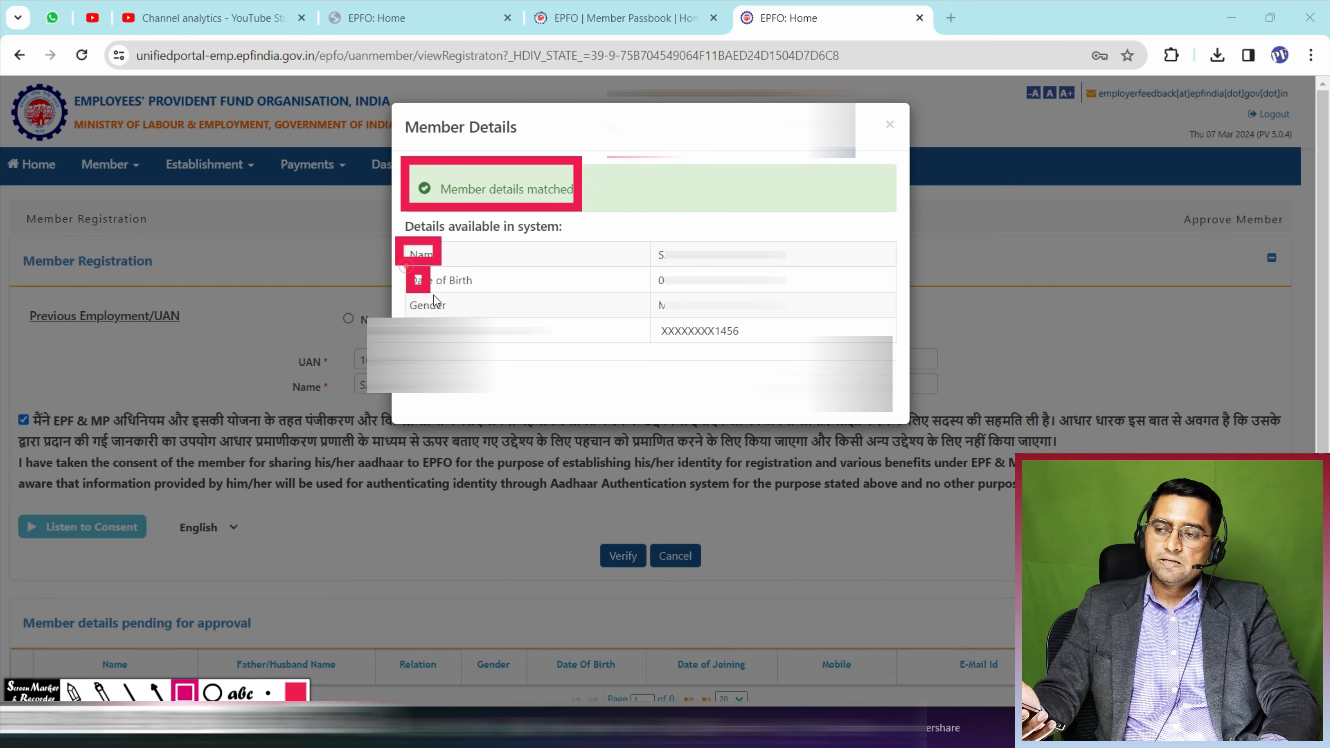
{"action": "mouse_move", "coordinate": [433, 295]}
{"action": "left_mouse_down"}
{"action": "mouse_move", "coordinate": [478, 303]}
{"action": "mouse_move", "coordinate": [554, 356]}
{"action": "left_mouse_up"}
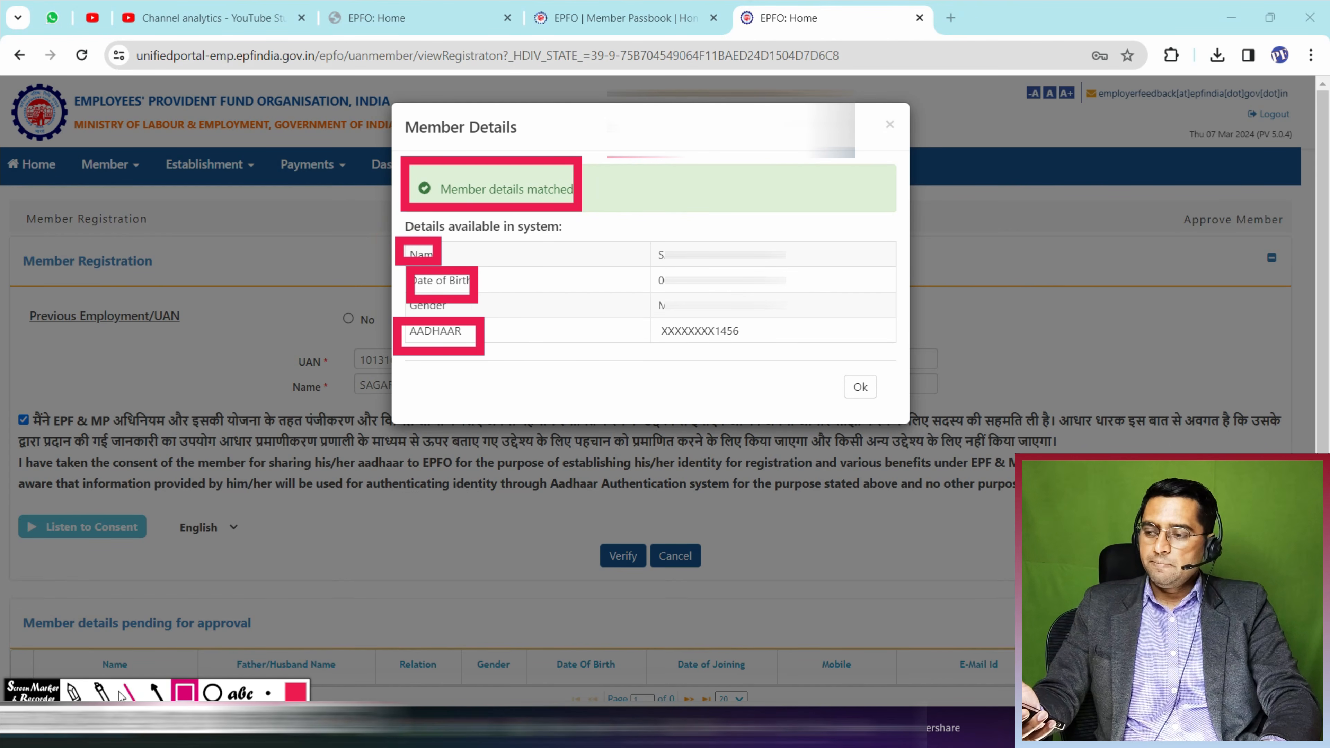
{"action": "left_click", "coordinate": [129, 693]}
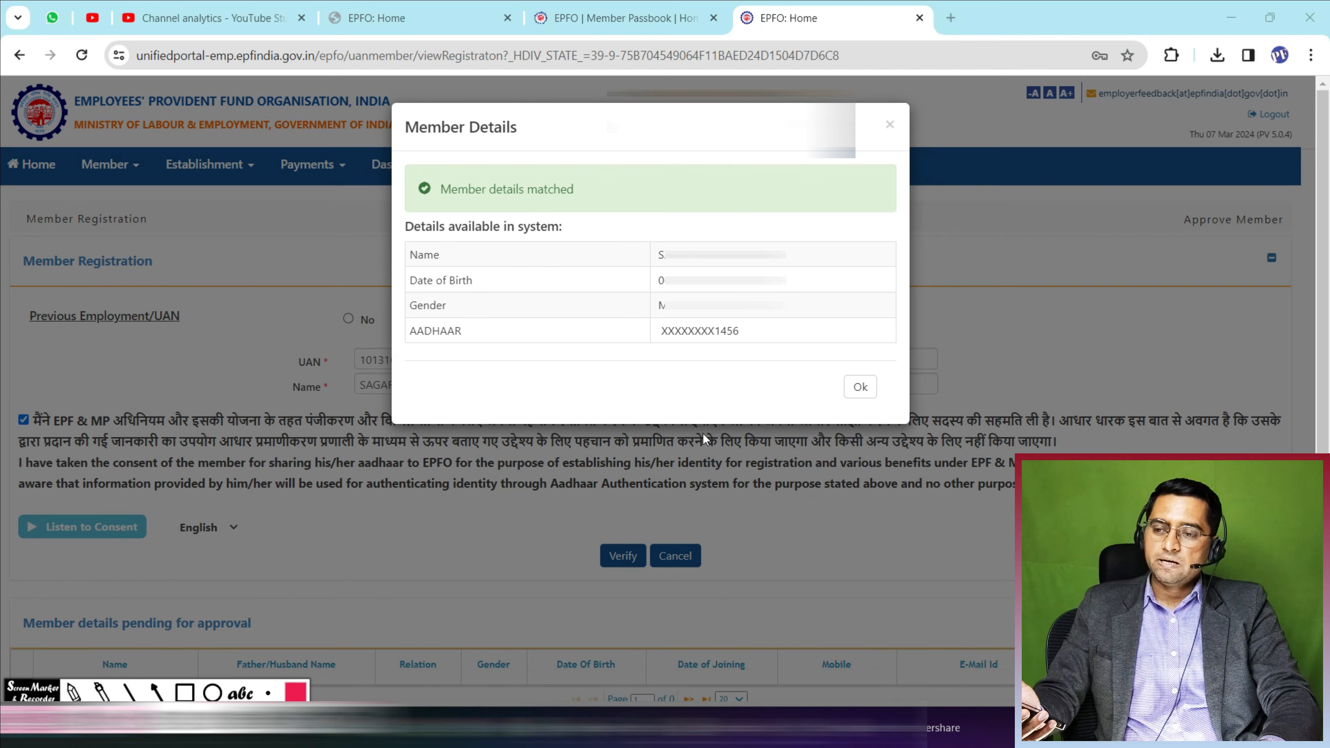
{"action": "left_click", "coordinate": [861, 387]}
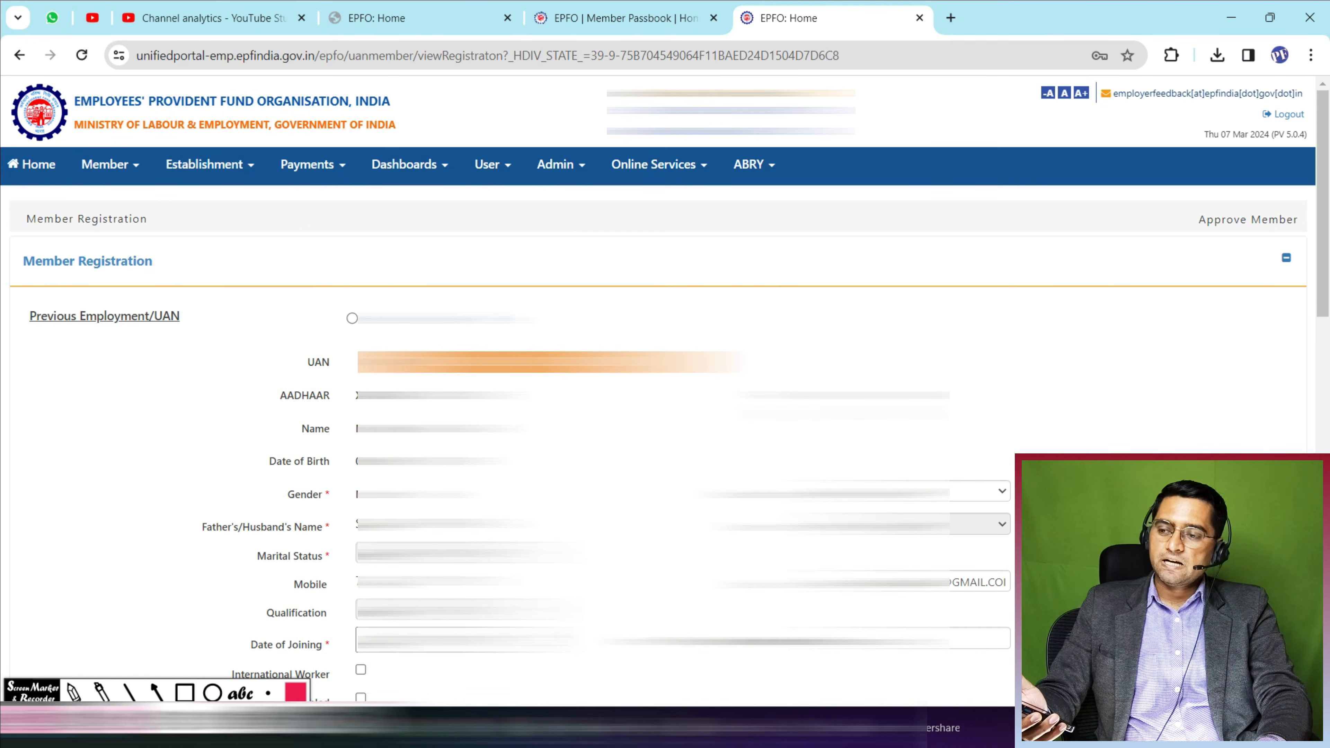
Step: Scroll down through the prefilled Member Registration form and back up
{"action": "scroll", "coordinate": [524, 446], "scroll_direction": "down", "scroll_amount": 5}
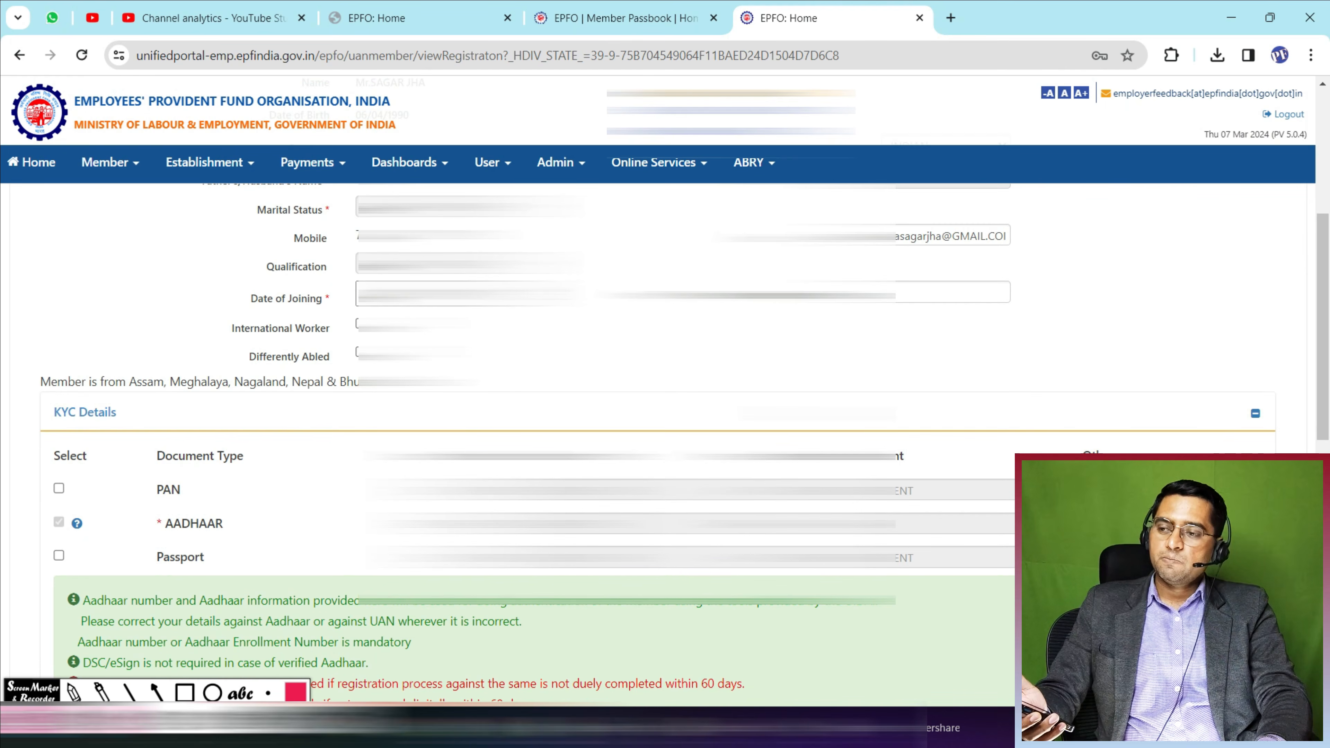
{"action": "scroll", "coordinate": [524, 445], "scroll_direction": "down", "scroll_amount": 5}
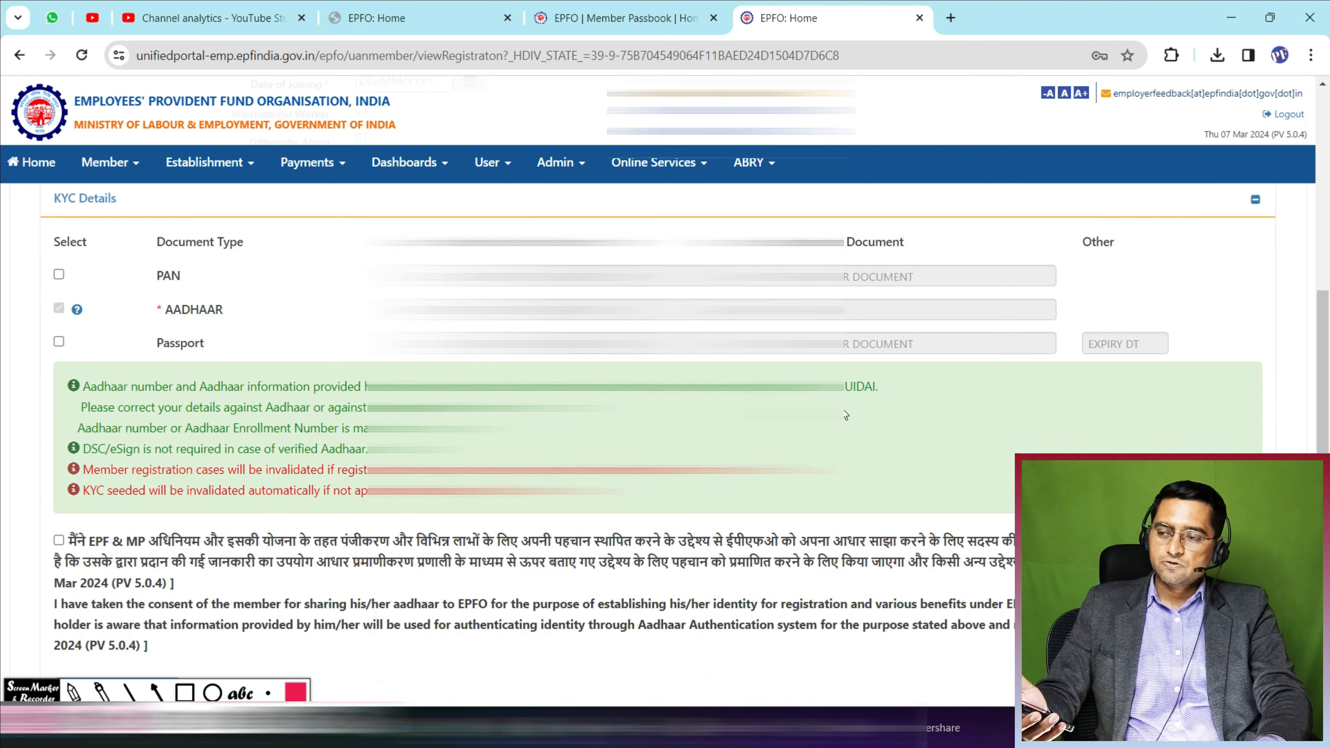
{"action": "scroll", "coordinate": [523, 446], "scroll_direction": "up", "scroll_amount": 10}
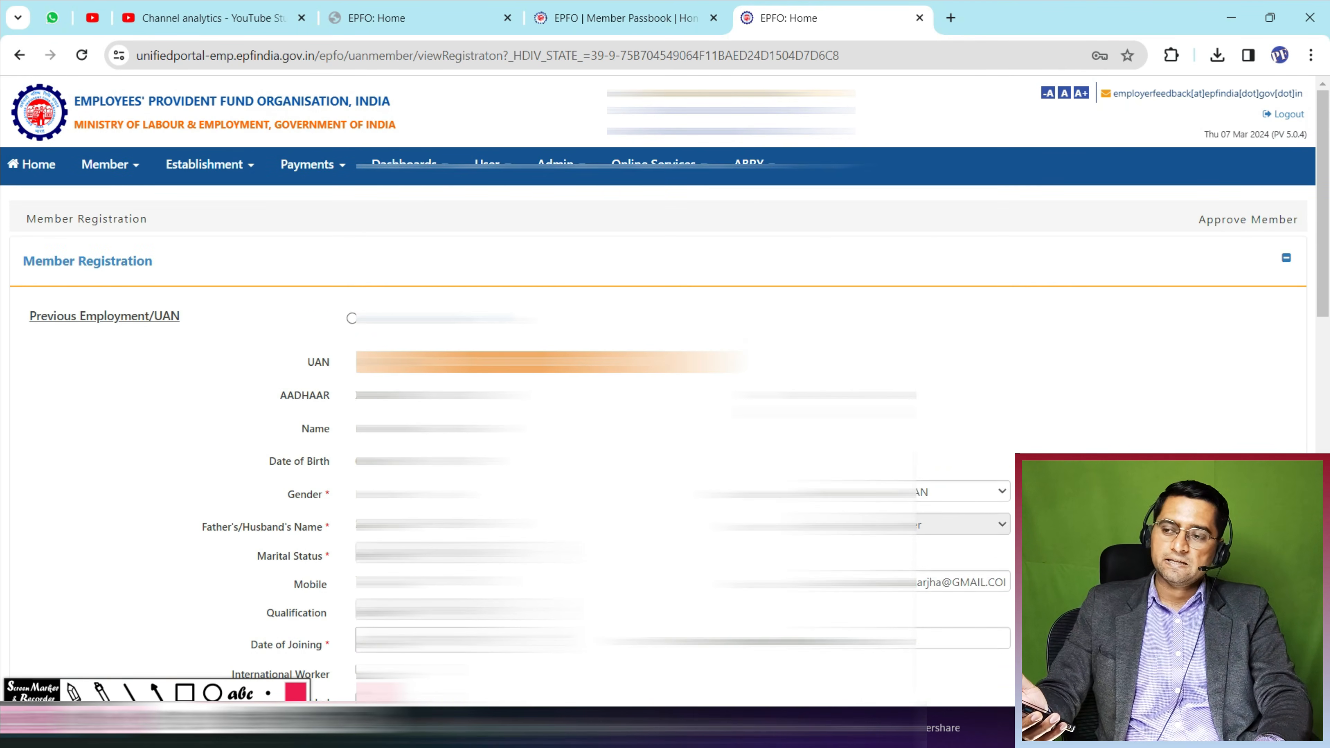
Step: Open a fresh REGISTER-INDIVIDUAL form and type the member's name as on Aadhaar
{"action": "left_click", "coordinate": [128, 166]}
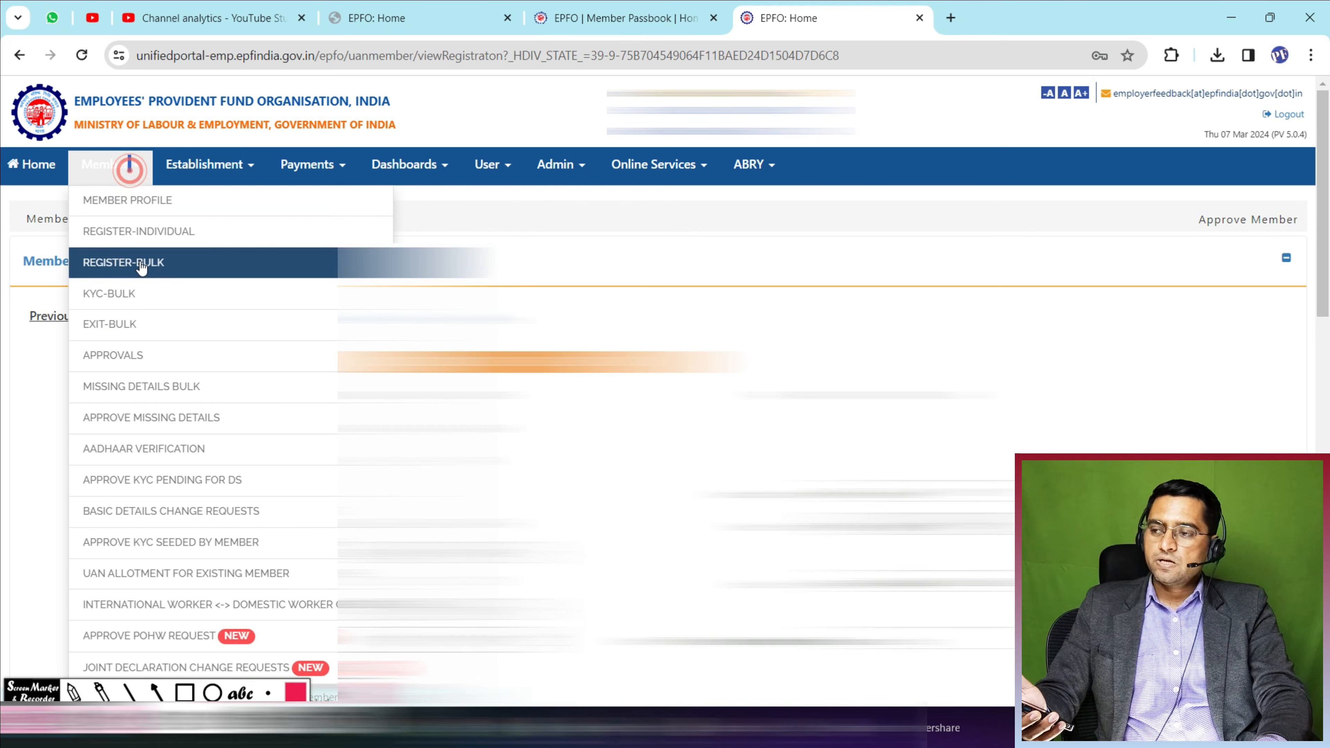
{"action": "left_click", "coordinate": [158, 235]}
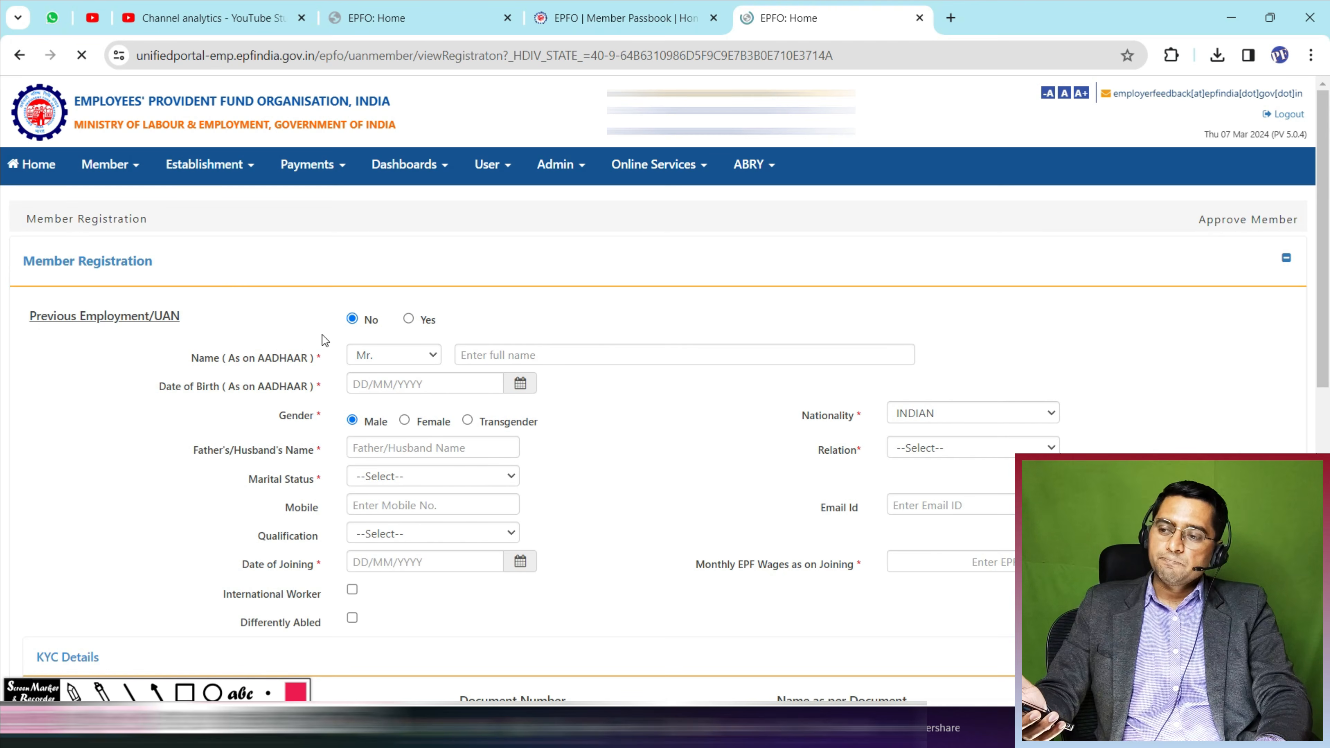
{"action": "left_click", "coordinate": [514, 355]}
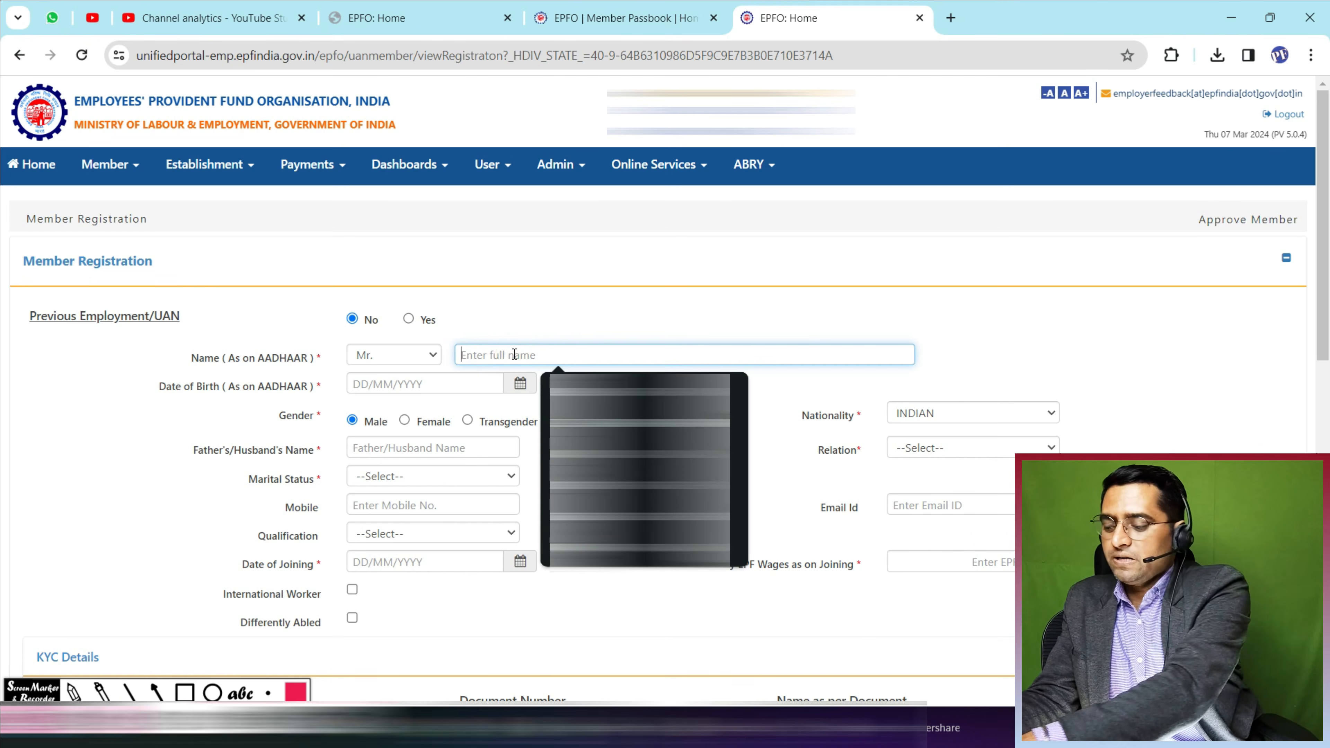
{"action": "type", "text": "sah"}
{"action": "key", "text": "BackSpace"}
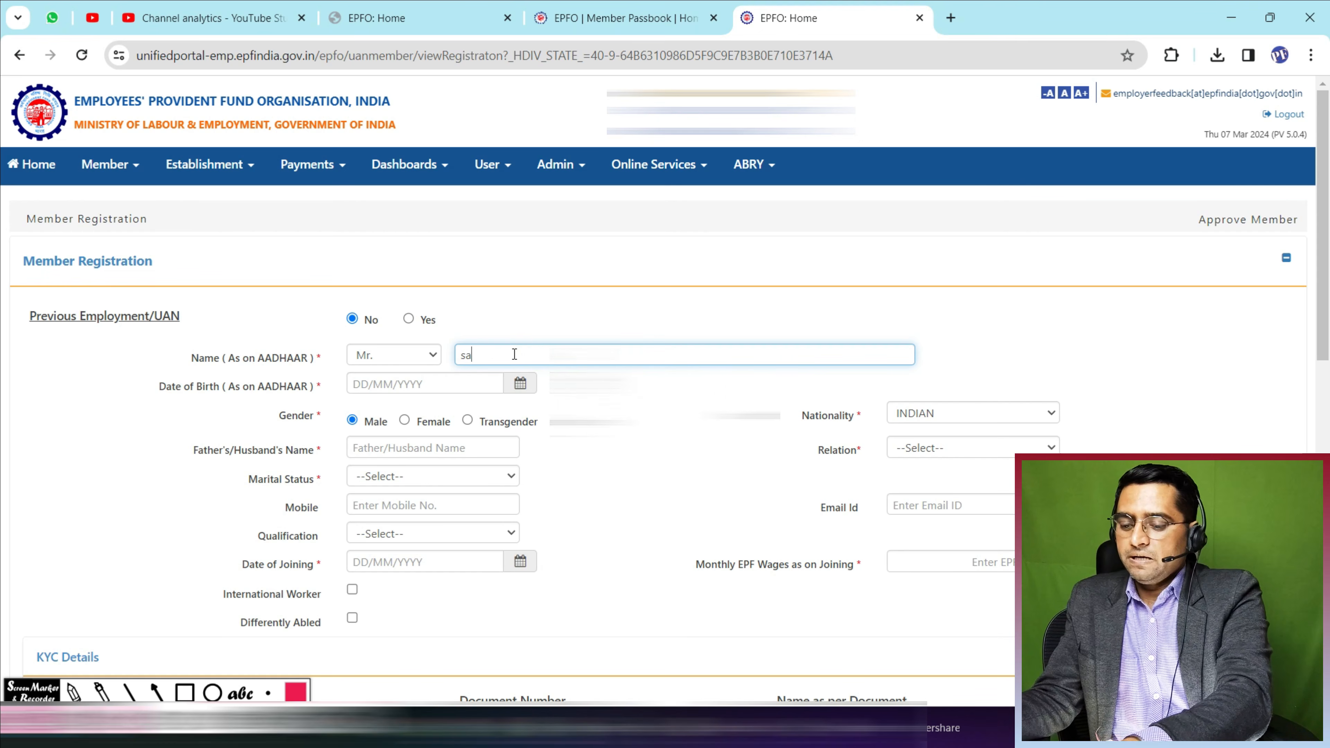
{"action": "type", "text": "gar"}
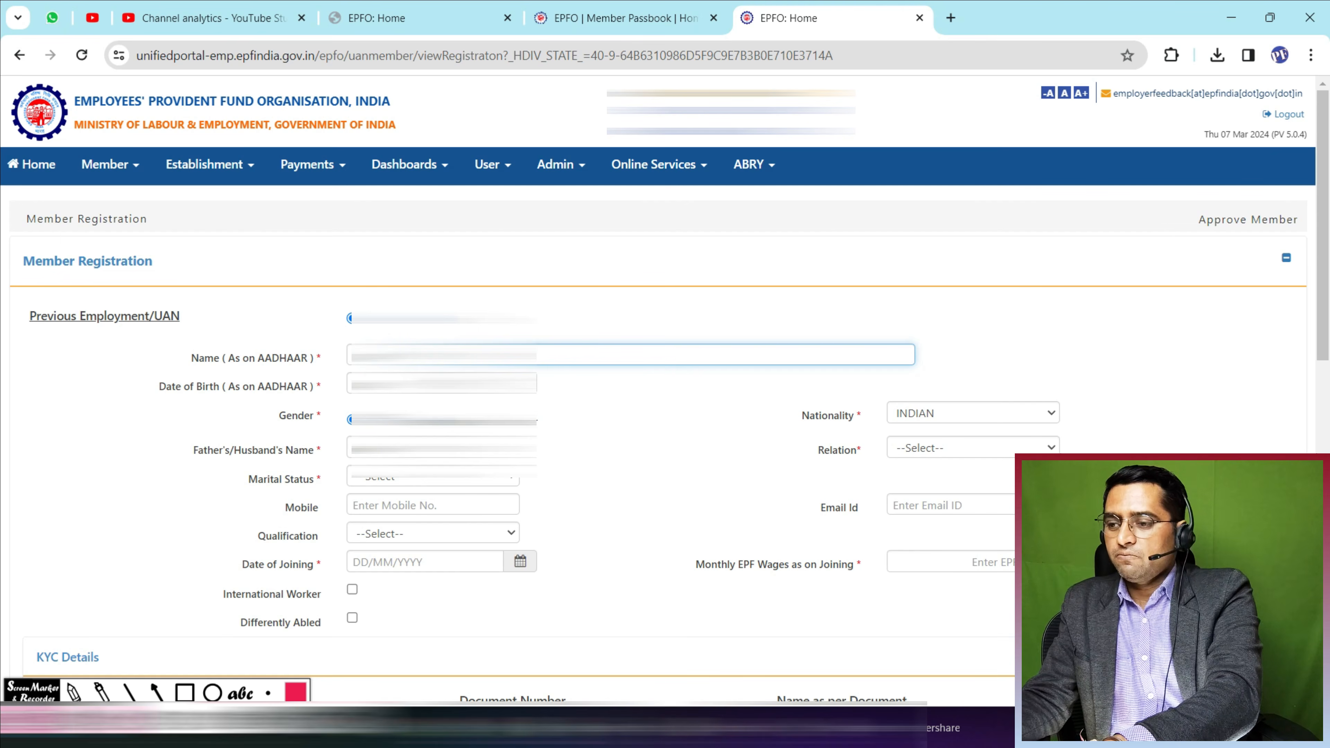
{"action": "left_click", "coordinate": [471, 384]}
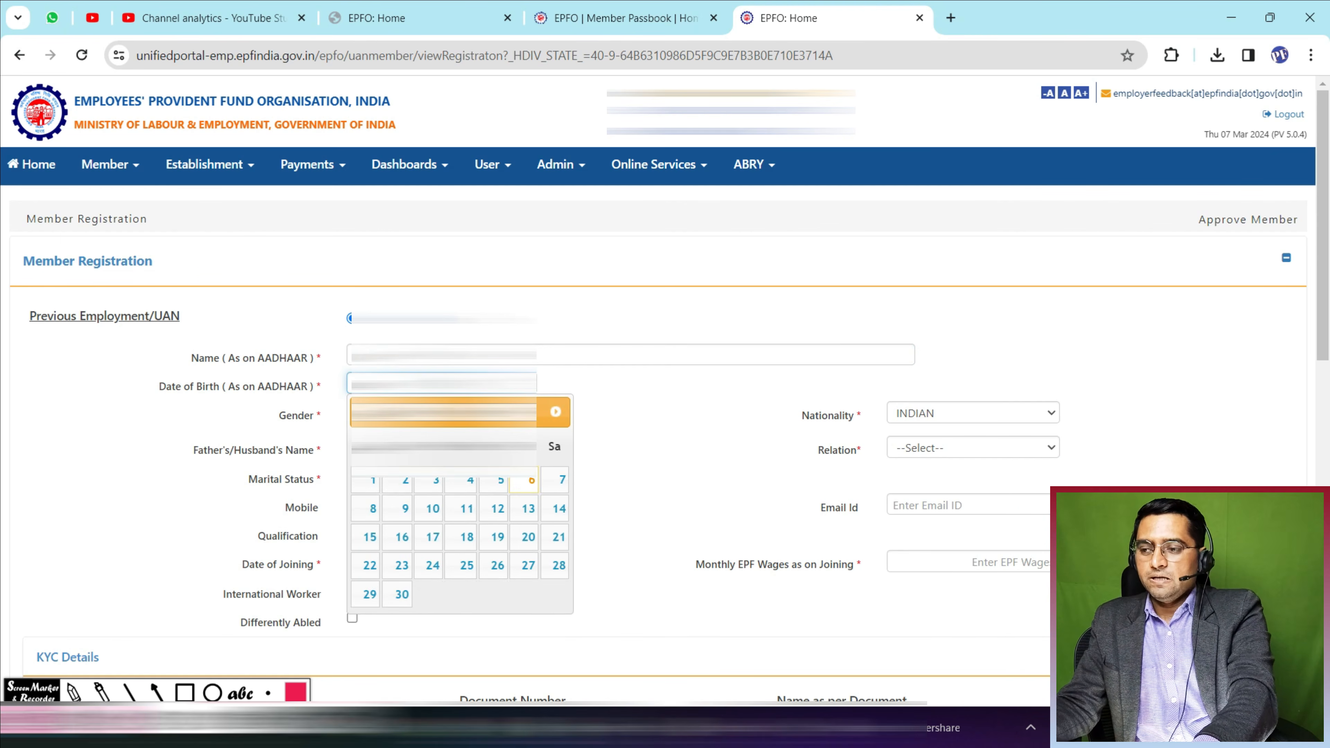
Step: Set Relation to Father and move past marital status and contact fields
{"action": "key", "text": "Tab"}
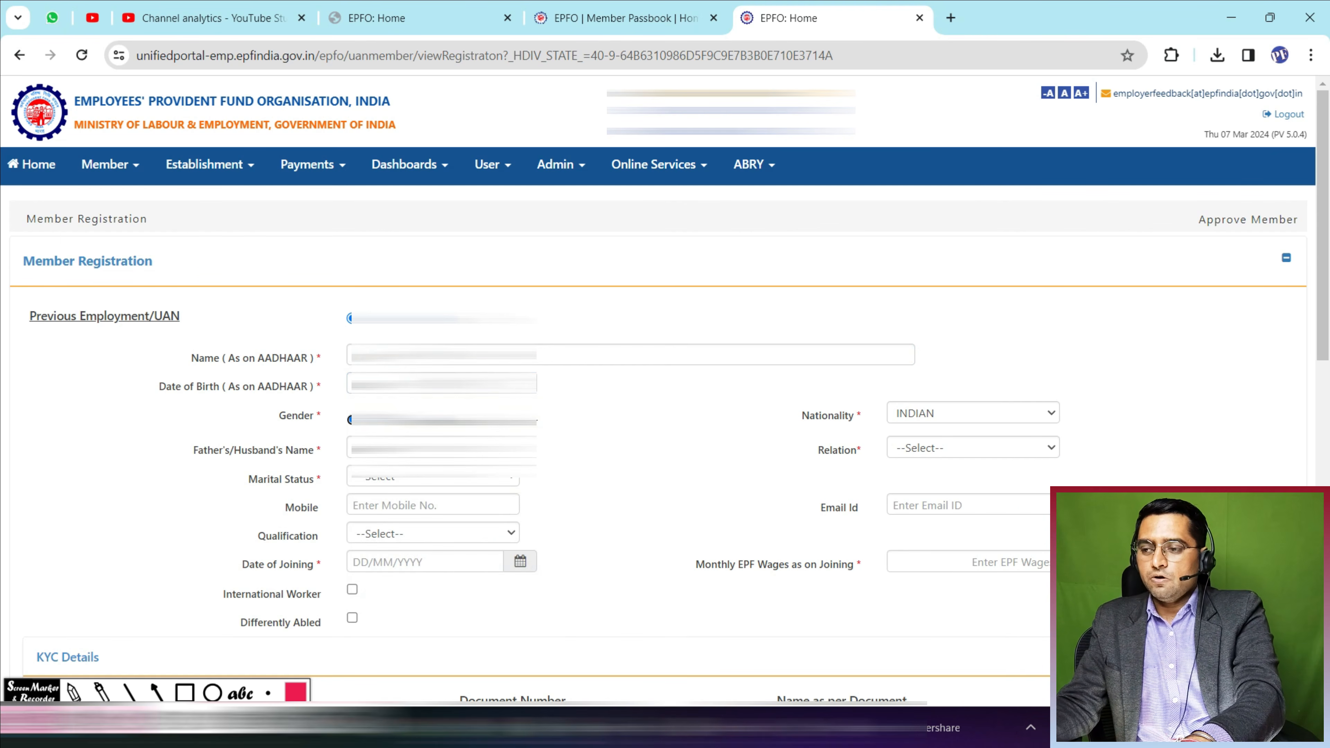
{"action": "key", "text": "Tab"}
{"action": "key", "text": "Tab"}
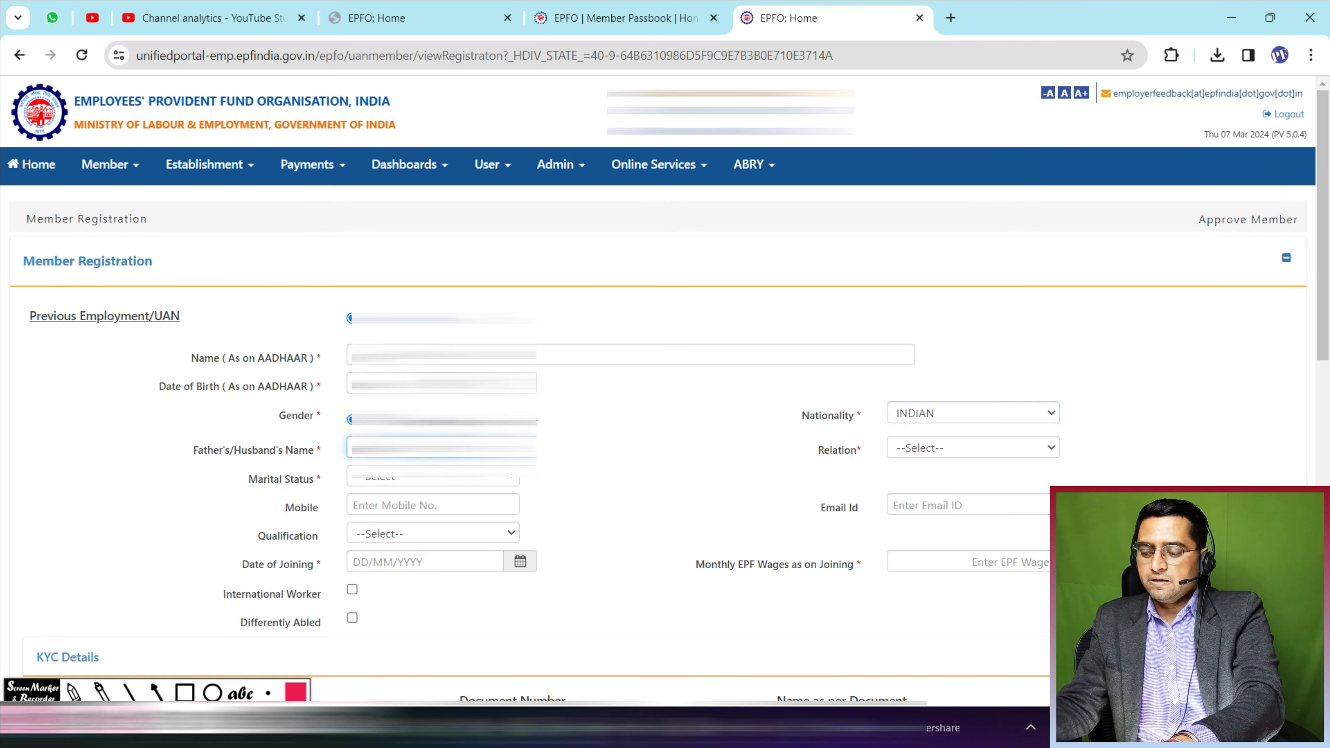
{"action": "key", "text": "Tab"}
{"action": "key", "text": "Down"}
{"action": "key", "text": "Tab"}
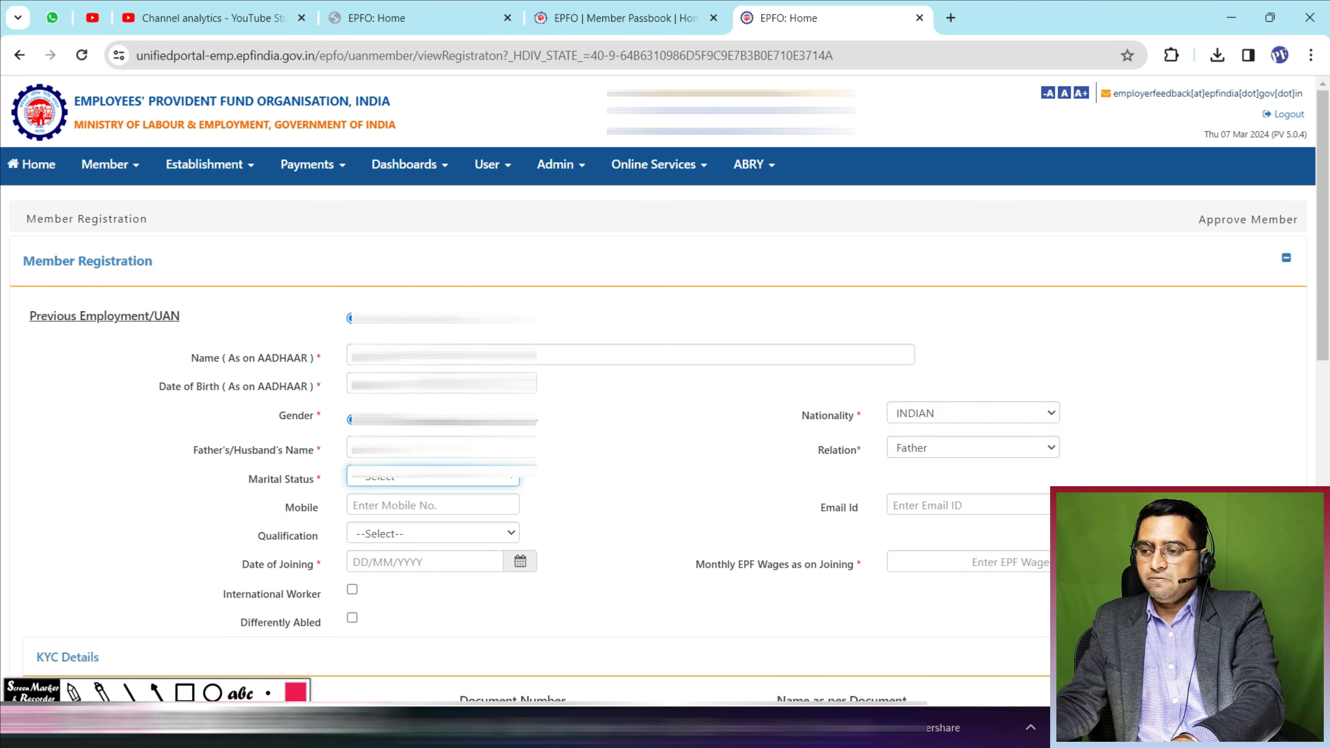
{"action": "key", "text": "Tab"}
{"action": "key", "text": "Tab"}
{"action": "key", "text": "Tab"}
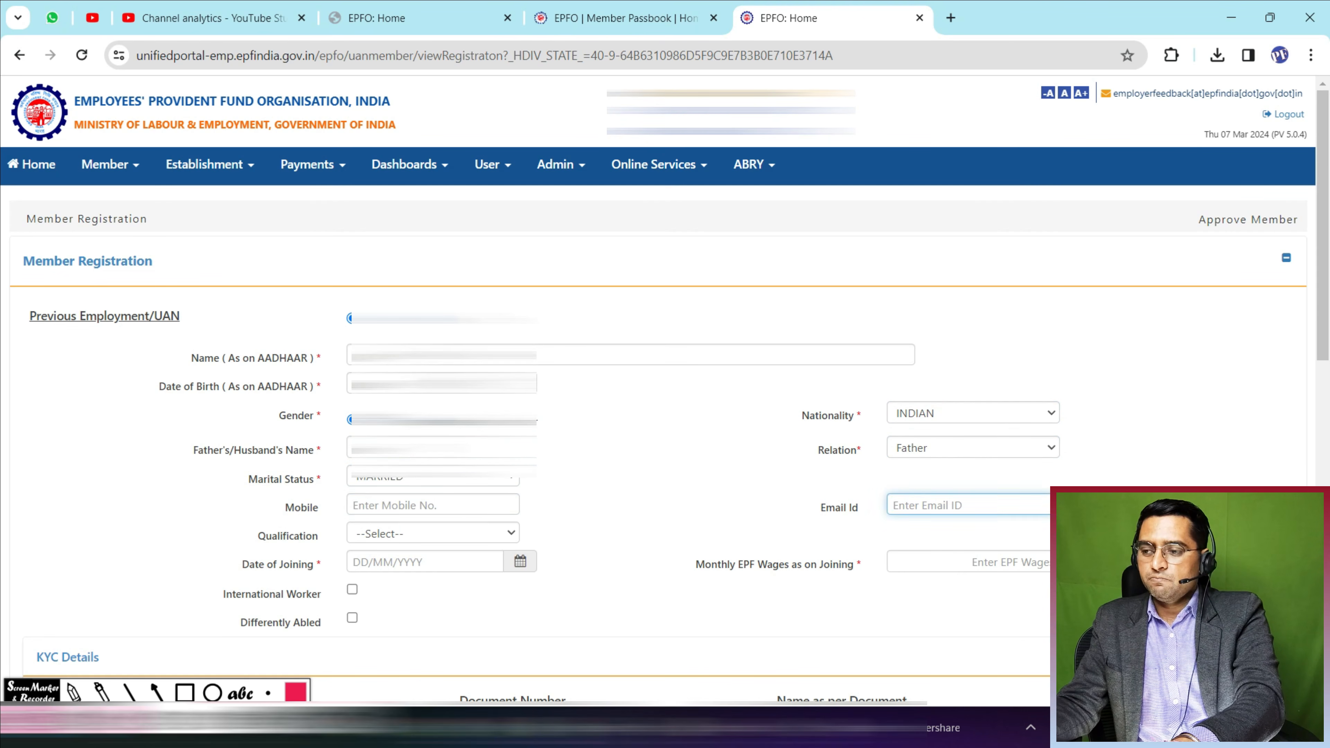
Step: Fill in date of joining 24/03/2024 and the monthly EPF wages 144000
{"action": "key", "text": "Tab"}
{"action": "type", "text": "14/03/2024"}
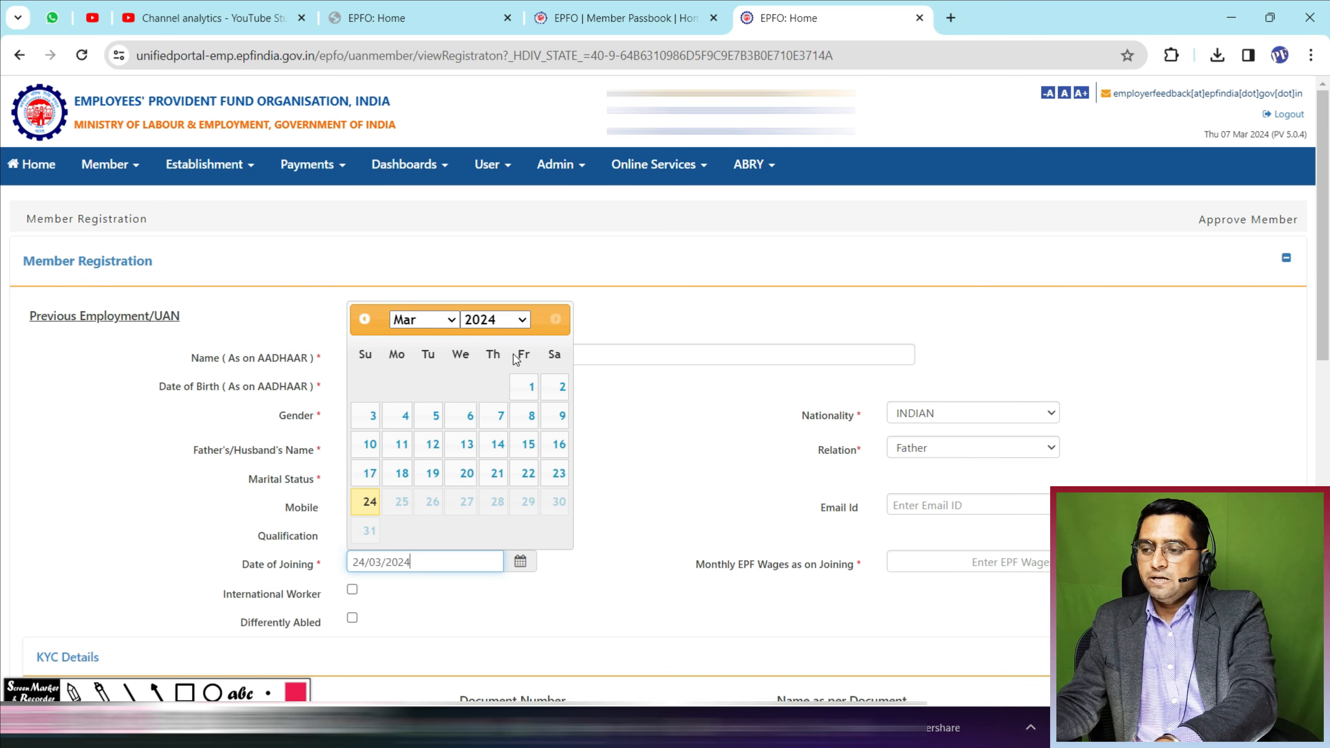
{"action": "key", "text": "Tab"}
{"action": "type", "text": "14"}
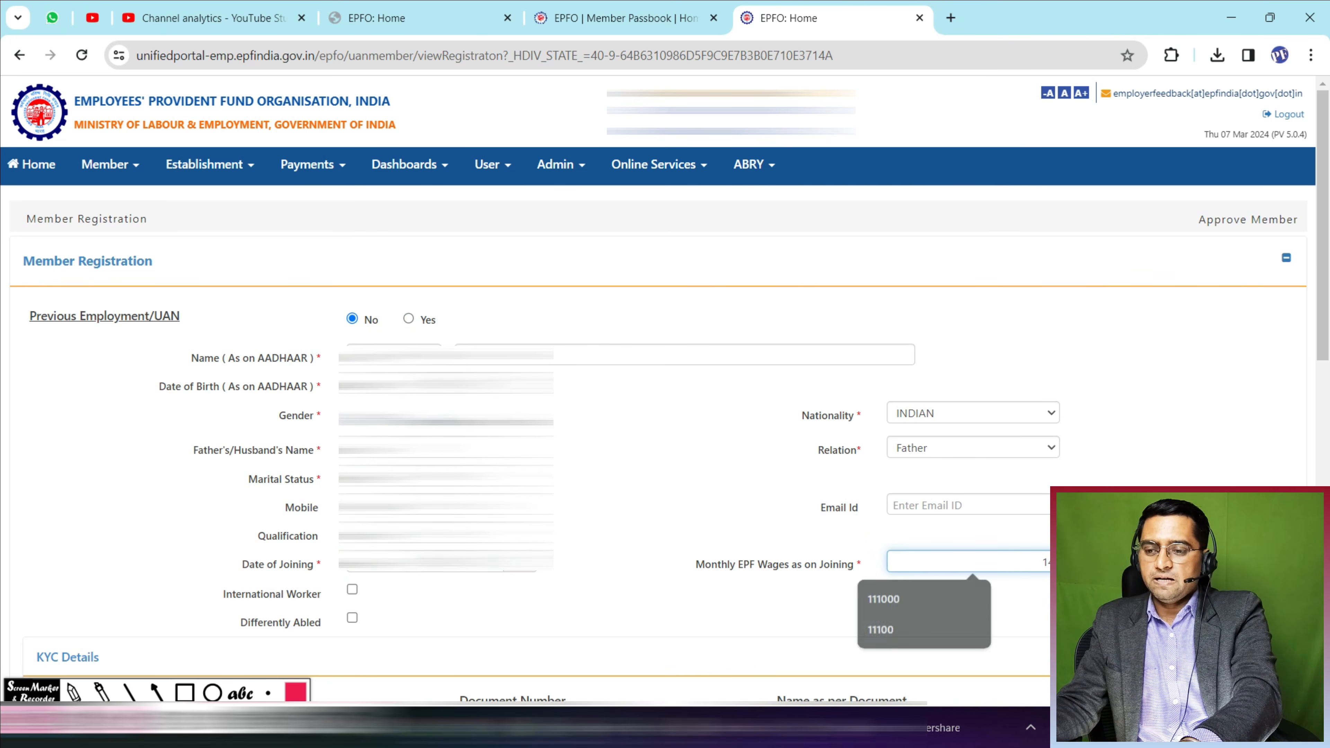
{"action": "type", "text": "400"}
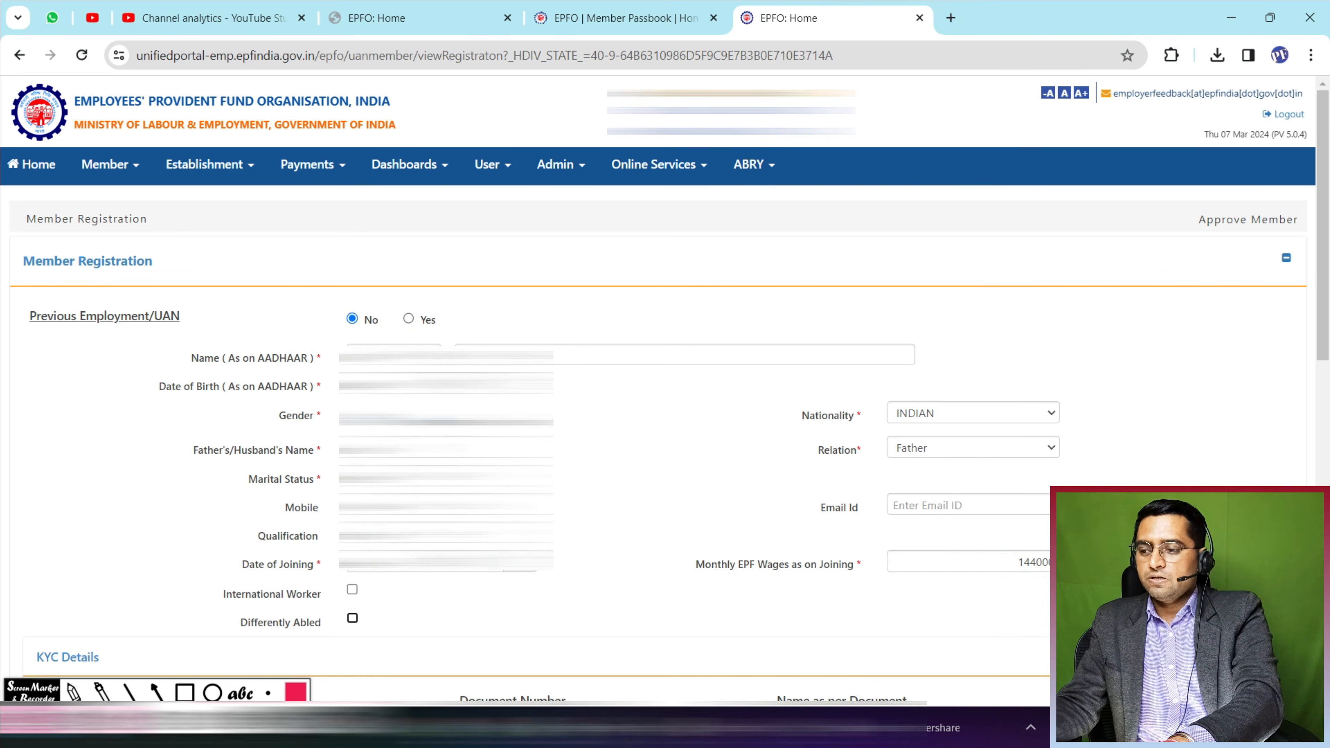
{"action": "scroll", "coordinate": [524, 419], "scroll_direction": "down", "scroll_amount": 5}
Step: Tick AADHAAR under KYC, give Aadhaar-sharing consent, then save and confirm the registration
{"action": "left_click", "coordinate": [42, 426]}
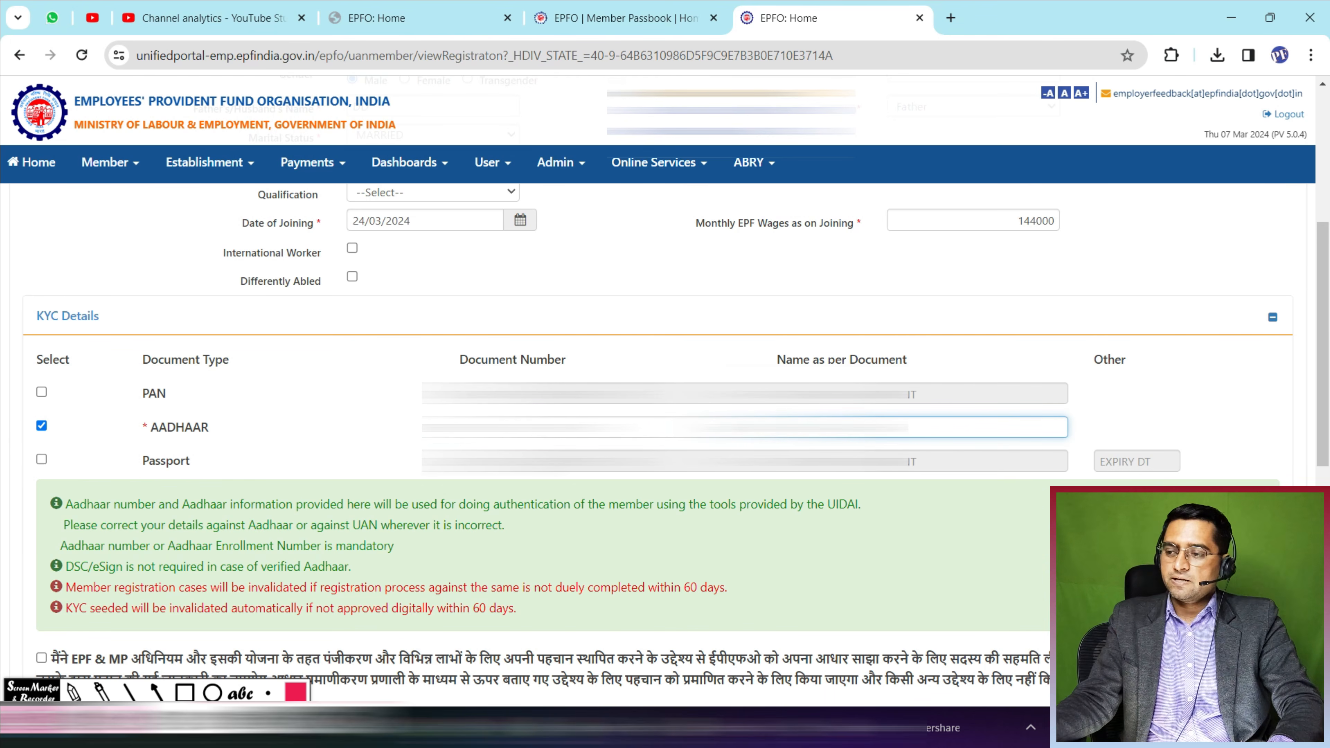
{"action": "scroll", "coordinate": [34, 556], "scroll_direction": "down", "scroll_amount": 5}
{"action": "left_click", "coordinate": [41, 400]}
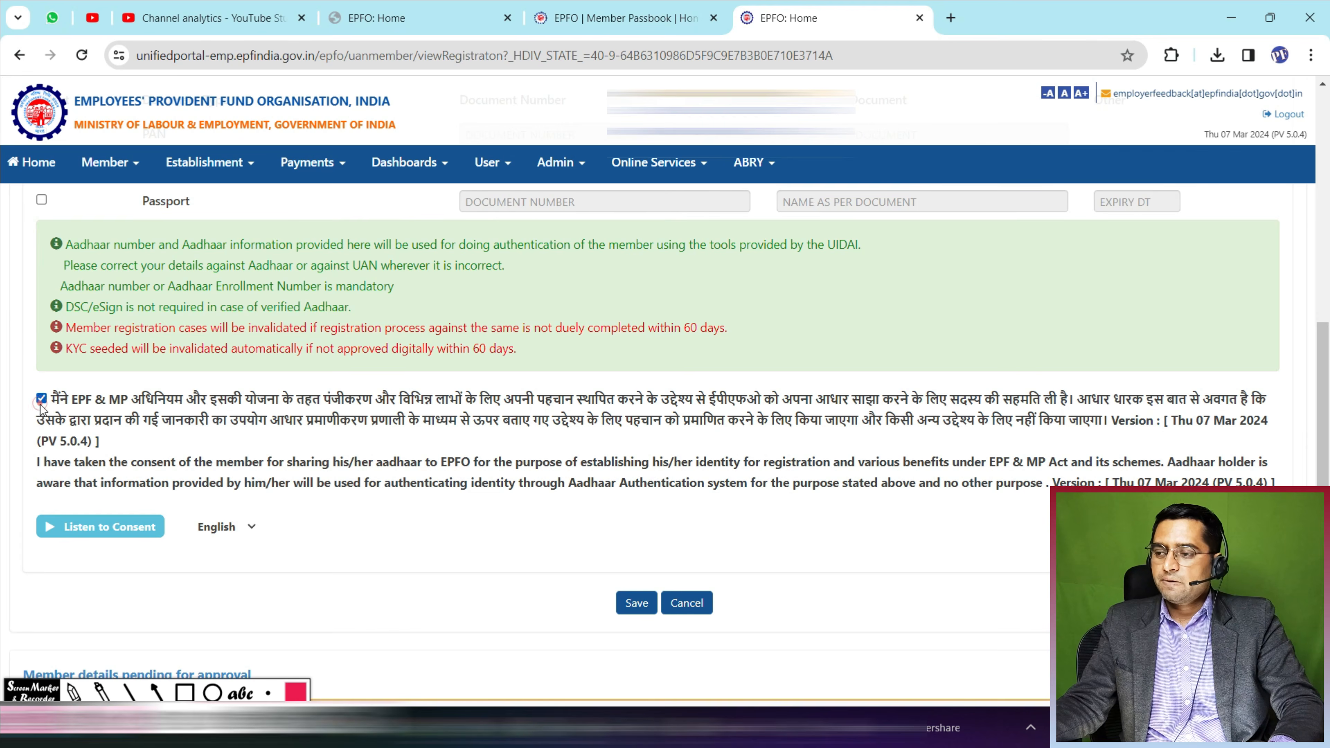
{"action": "scroll", "coordinate": [464, 475], "scroll_direction": "down", "scroll_amount": 6}
{"action": "left_click", "coordinate": [631, 290]}
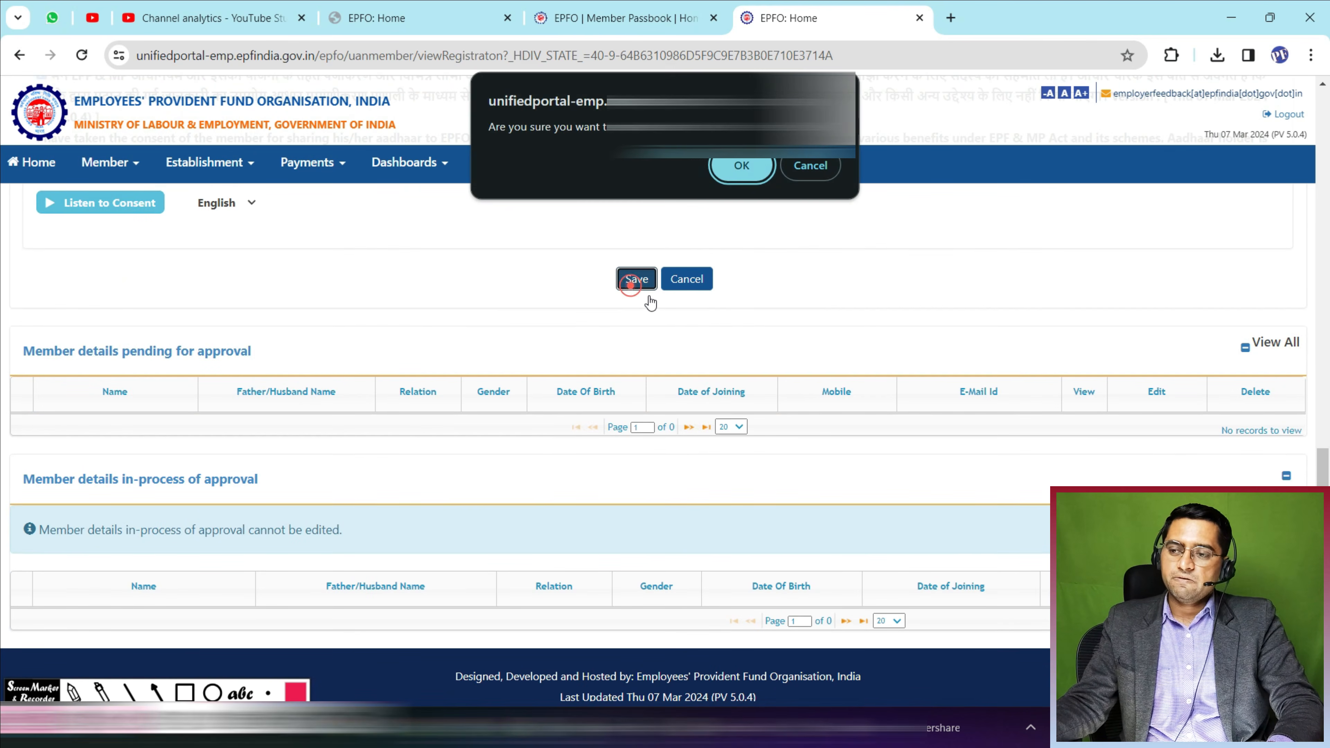
{"action": "left_click", "coordinate": [736, 166]}
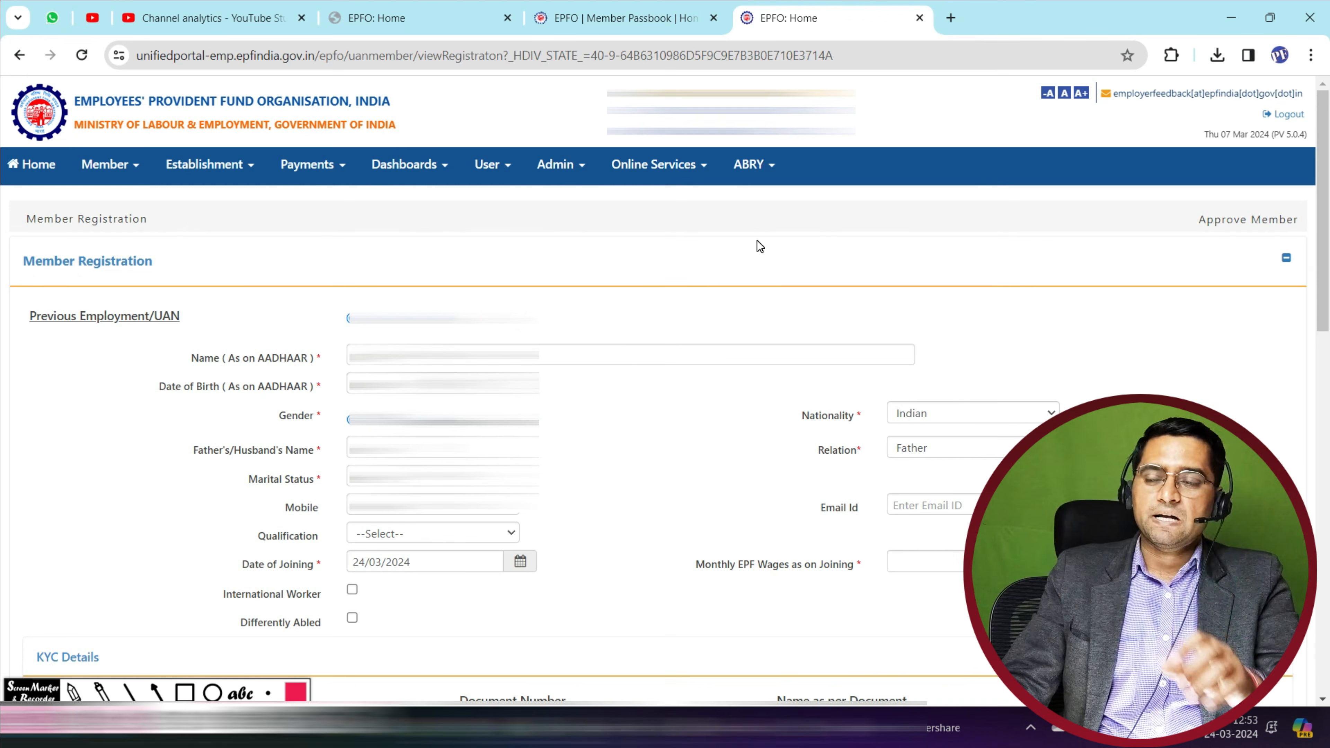
Step: Zoom to 125%, highlight the 'Entered AADHAAR is already linked to other UAN' error, then open channel analytics
{"action": "scroll", "coordinate": [718, 329], "scroll_direction": "down", "scroll_amount": 8}
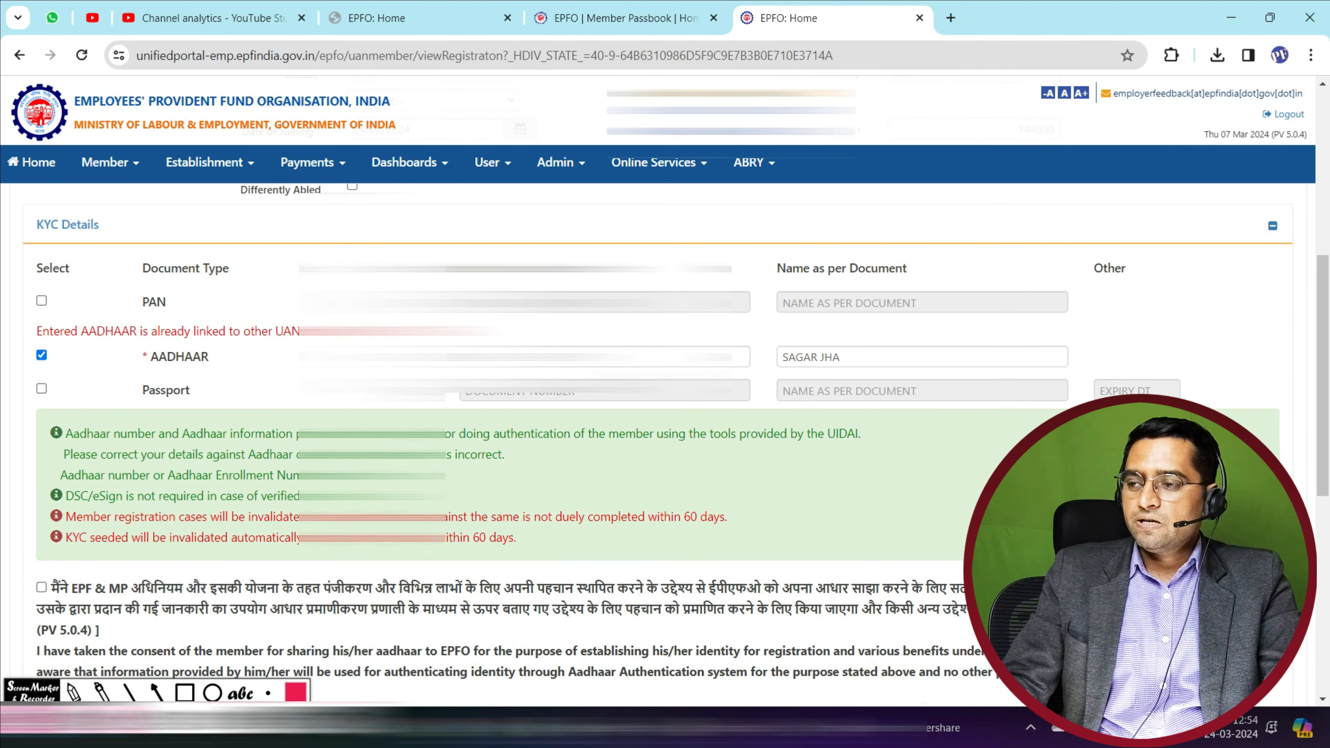
{"action": "key", "text": "ctrl+plus"}
{"action": "key", "text": "ctrl+plus"}
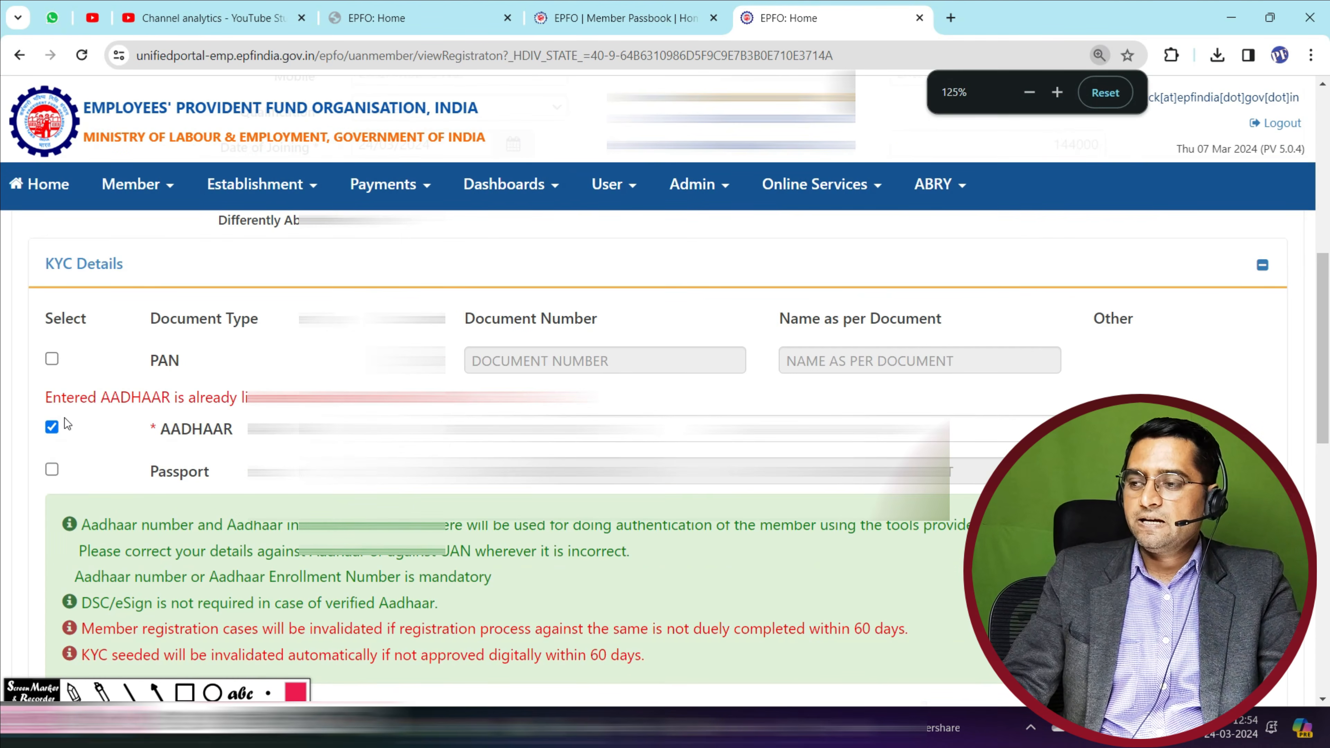
{"action": "left_click_drag", "start_coordinate": [45, 398], "coordinate": [474, 401]}
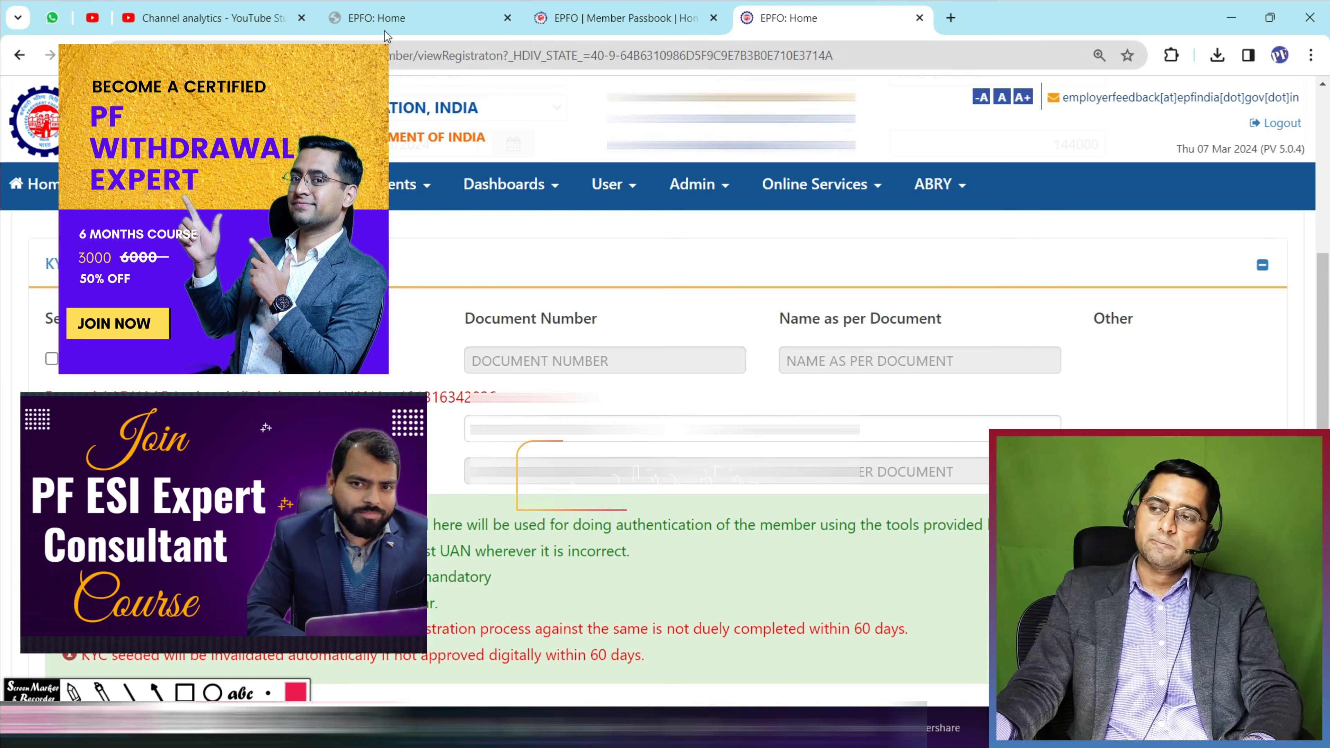
{"action": "left_click", "coordinate": [209, 18]}
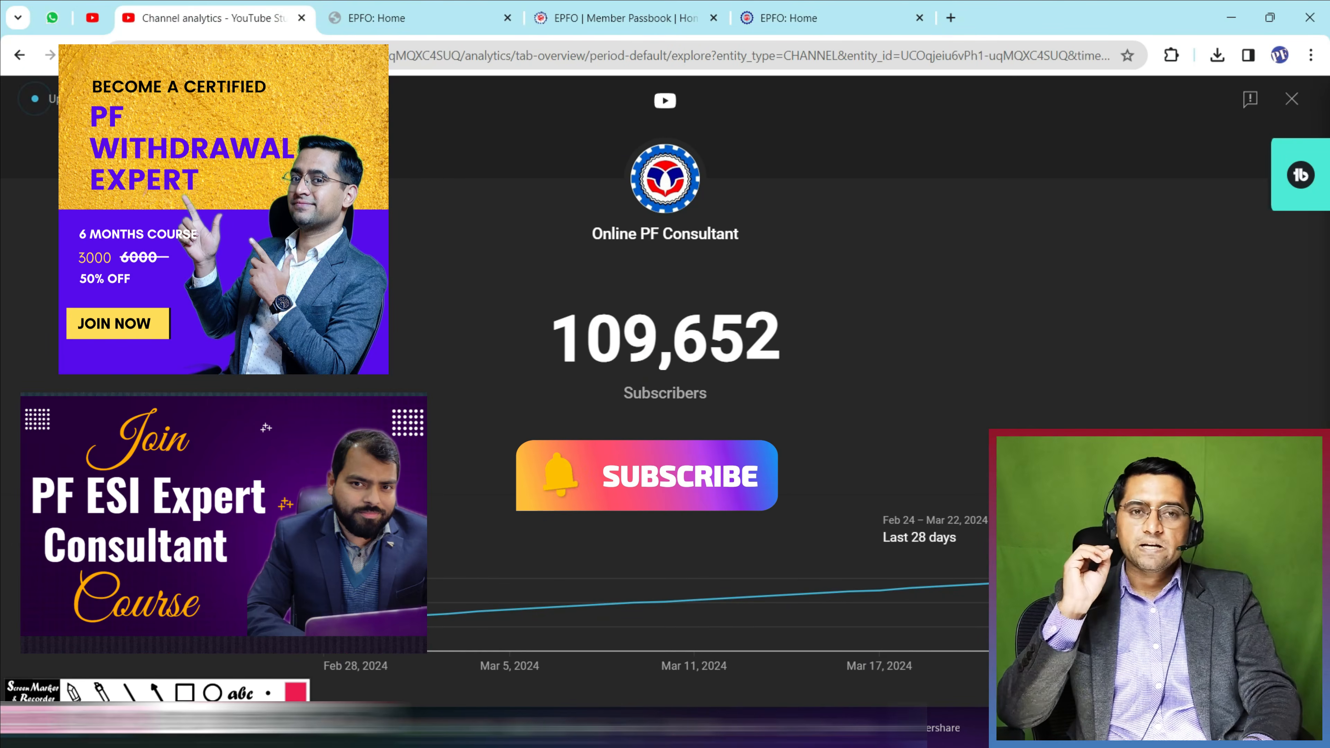